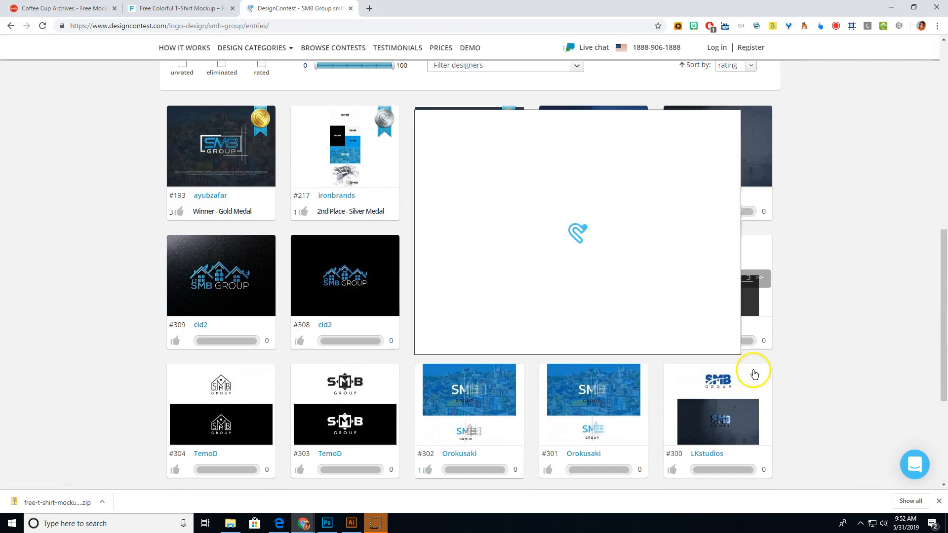
- Browse the SMB Group logo contest entries and preview enlarged designs to see how mockups present the logos
{"action": "mouse_move", "coordinate": [461, 282]}
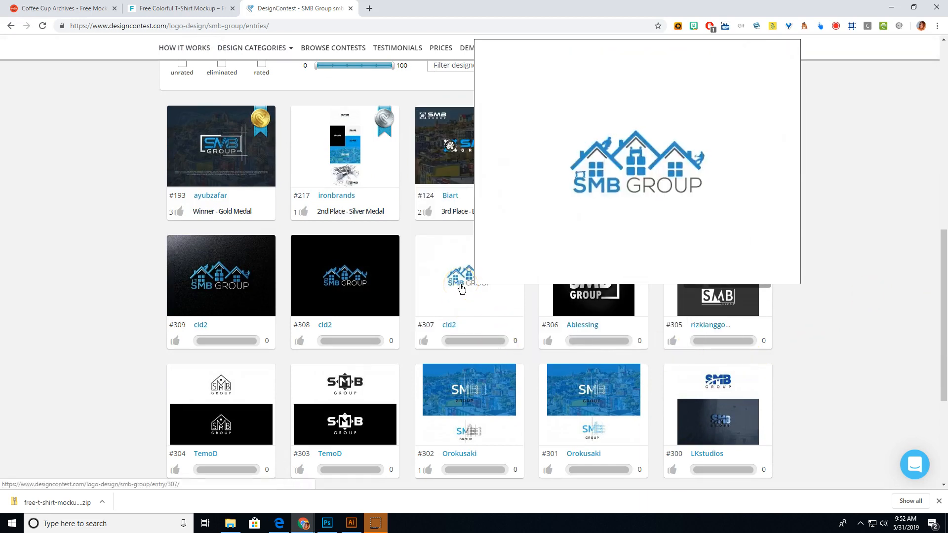
{"action": "left_click", "coordinate": [352, 401]}
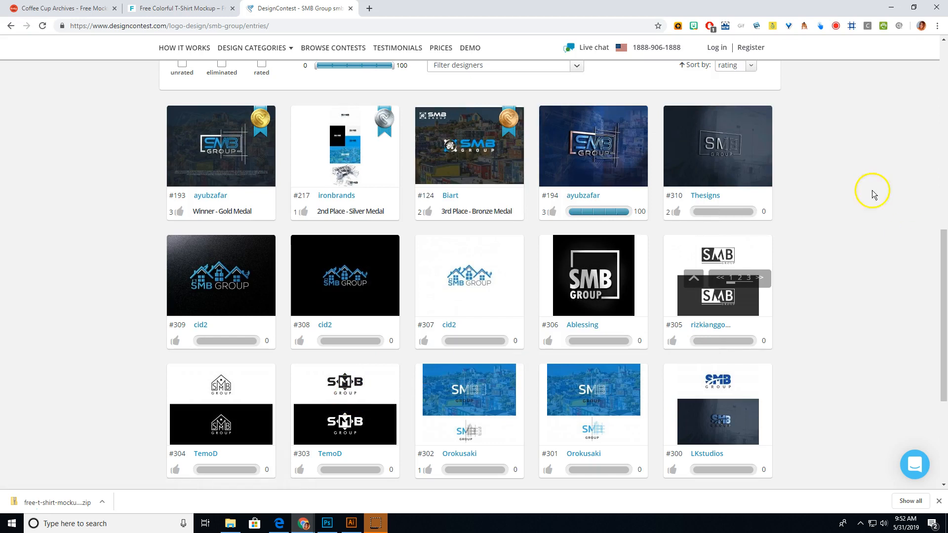
{"action": "mouse_move", "coordinate": [735, 158]}
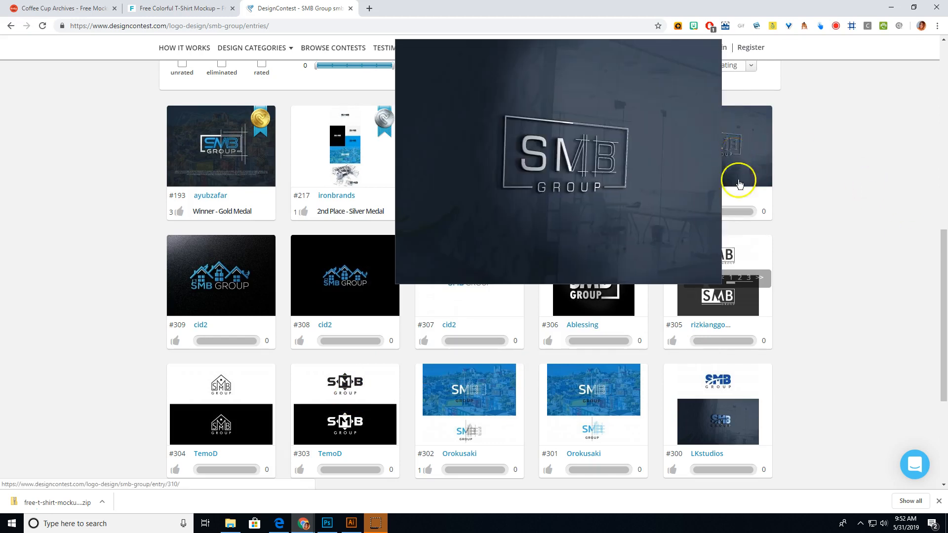
{"action": "scroll", "coordinate": [740, 197], "scroll_direction": "down", "scroll_amount": 4}
{"action": "scroll", "coordinate": [755, 293], "scroll_direction": "down", "scroll_amount": 4}
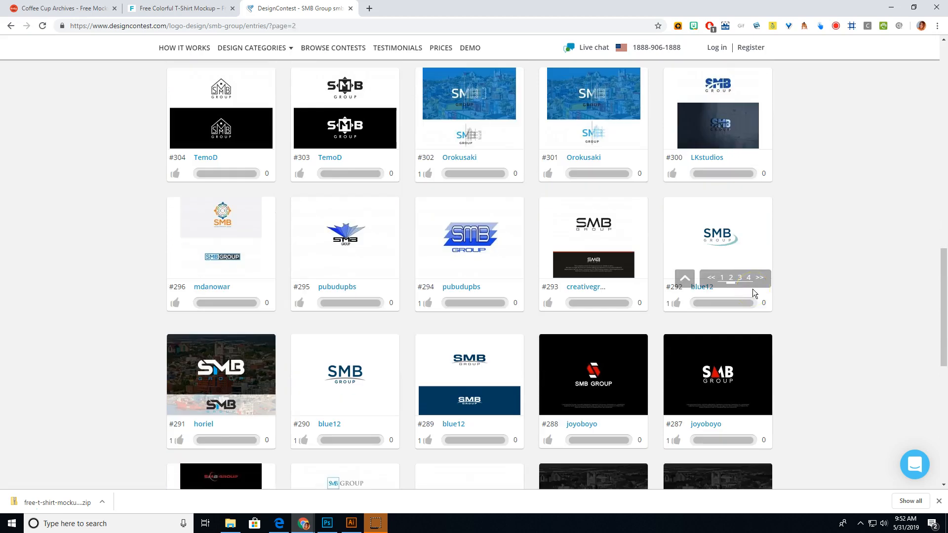
{"action": "mouse_move", "coordinate": [240, 289]}
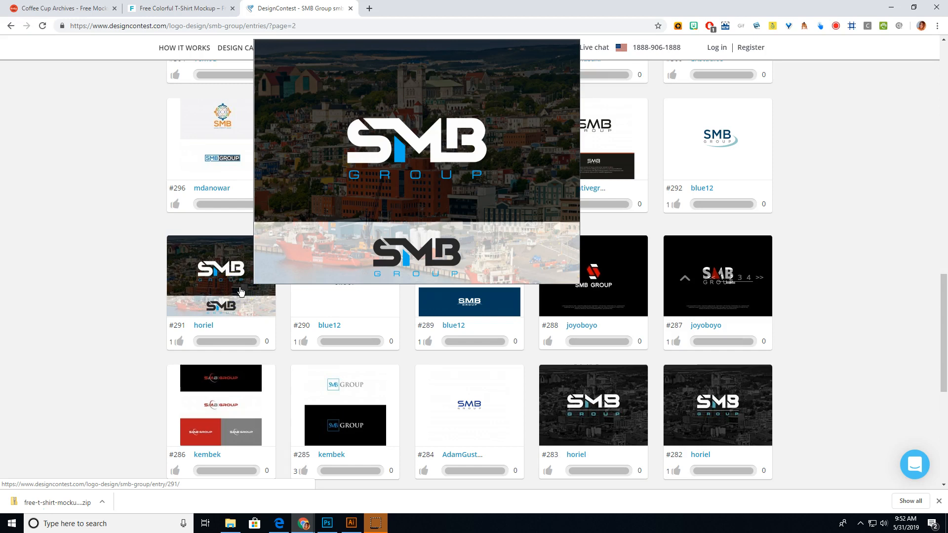
{"action": "scroll", "coordinate": [815, 296], "scroll_direction": "down", "scroll_amount": 4}
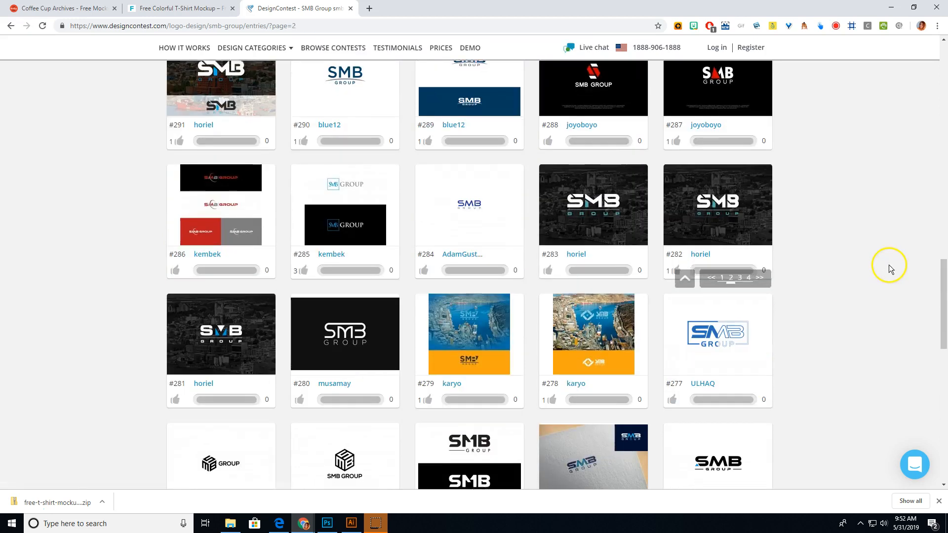
{"action": "scroll", "coordinate": [850, 286], "scroll_direction": "down", "scroll_amount": 2}
{"action": "mouse_move", "coordinate": [620, 377]}
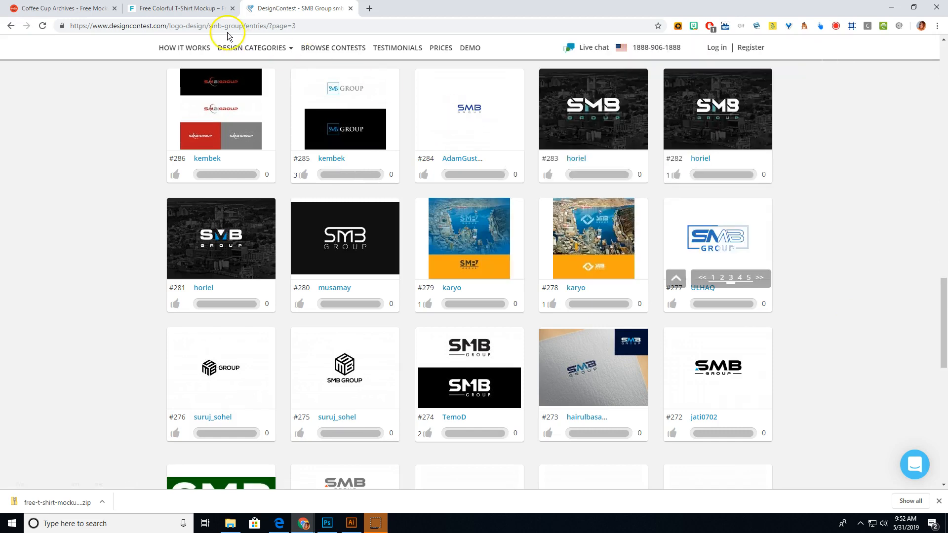
- Review the Free Colorful T-Shirt Mockup page and browse the coffee cup mockups on Free Mockup Zone
{"action": "left_click", "coordinate": [184, 13]}
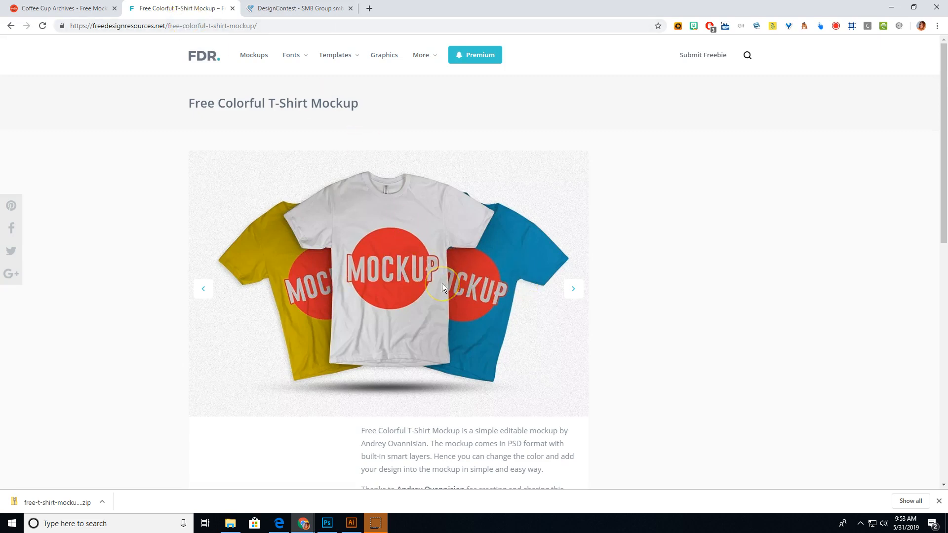
{"action": "left_click", "coordinate": [94, 8]}
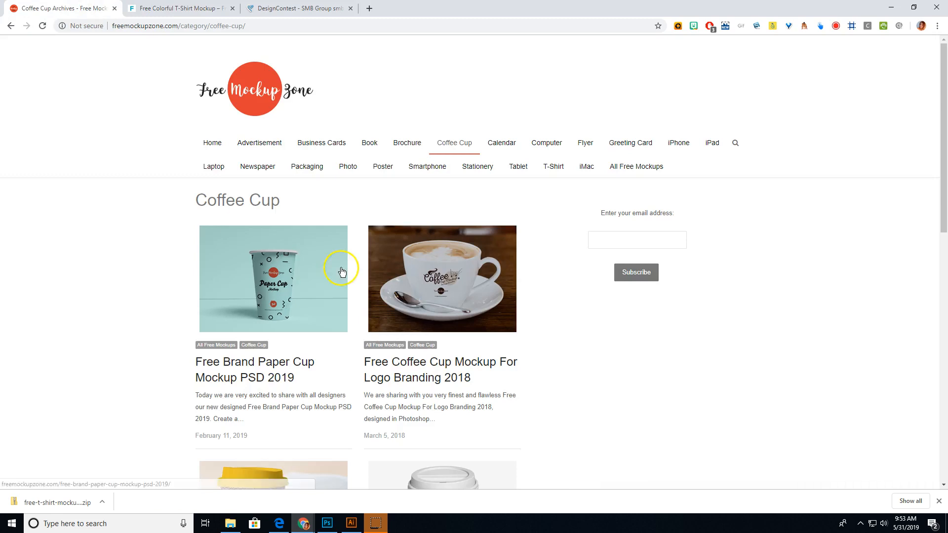
{"action": "scroll", "coordinate": [394, 262], "scroll_direction": "down", "scroll_amount": 4}
{"action": "scroll", "coordinate": [420, 257], "scroll_direction": "down", "scroll_amount": 3}
{"action": "scroll", "coordinate": [454, 286], "scroll_direction": "down", "scroll_amount": 3}
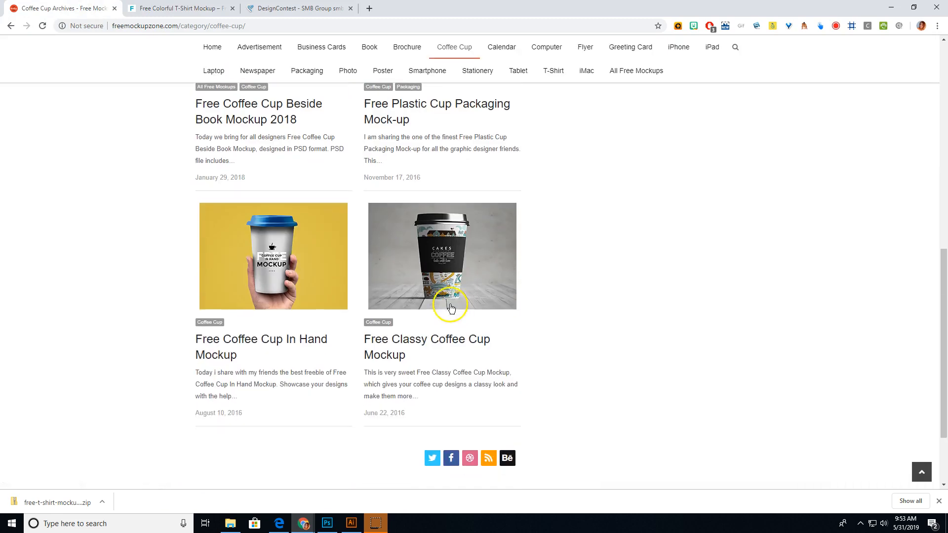
{"action": "scroll", "coordinate": [450, 305], "scroll_direction": "up", "scroll_amount": 7}
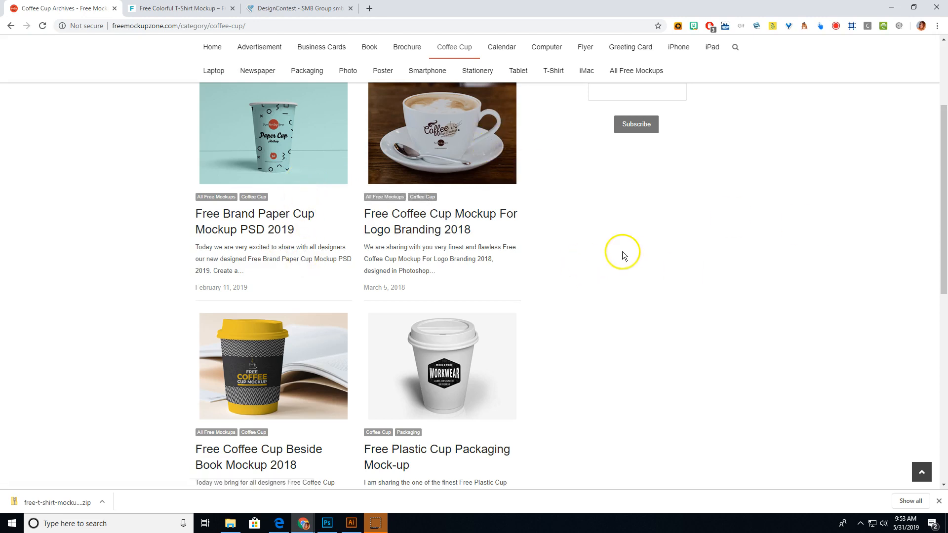
{"action": "scroll", "coordinate": [627, 253], "scroll_direction": "up", "scroll_amount": 3}
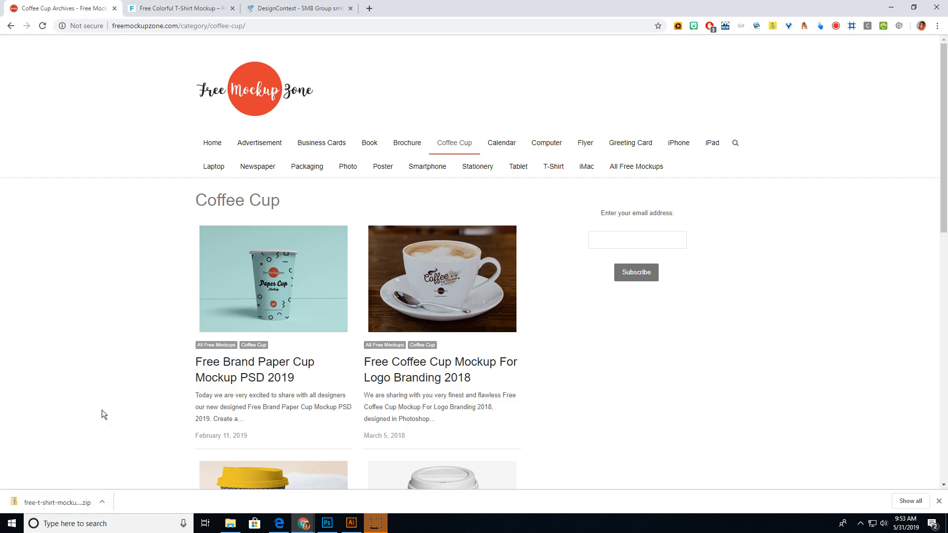
- Open the downloaded free T-shirt mockup zip and extract all its contents into the graphicgoogledownloads folder
{"action": "left_click", "coordinate": [71, 504]}
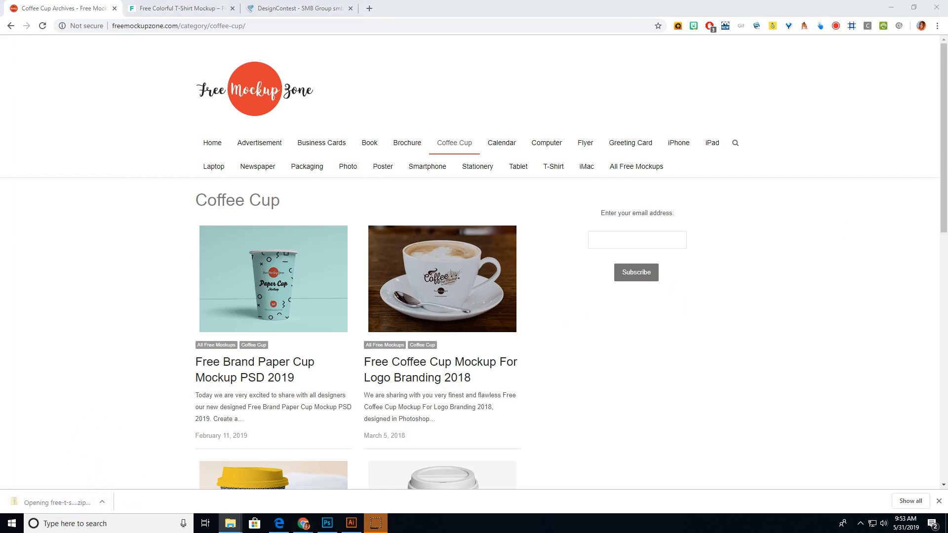
{"action": "left_click_drag", "start_coordinate": [947, 108], "coordinate": [453, 84]}
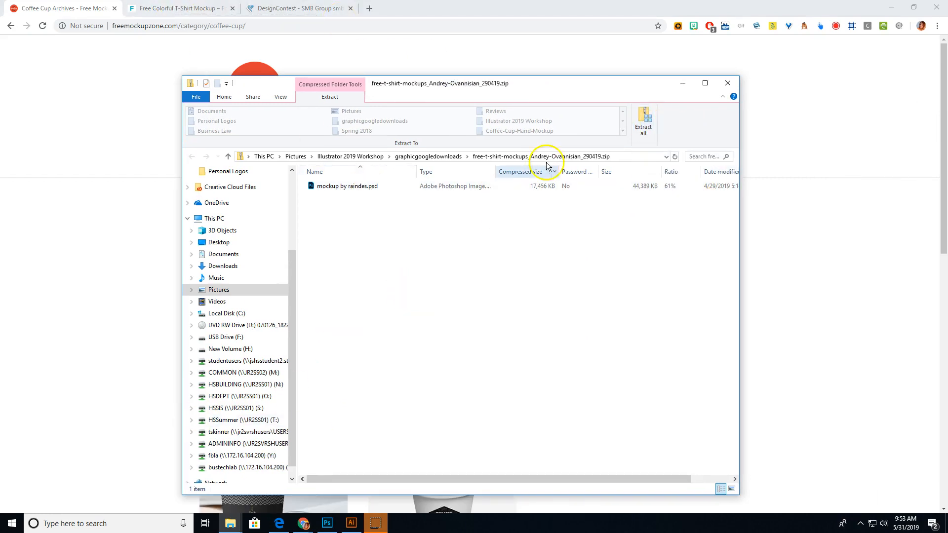
{"action": "left_click", "coordinate": [642, 130]}
{"action": "left_click", "coordinate": [569, 356]}
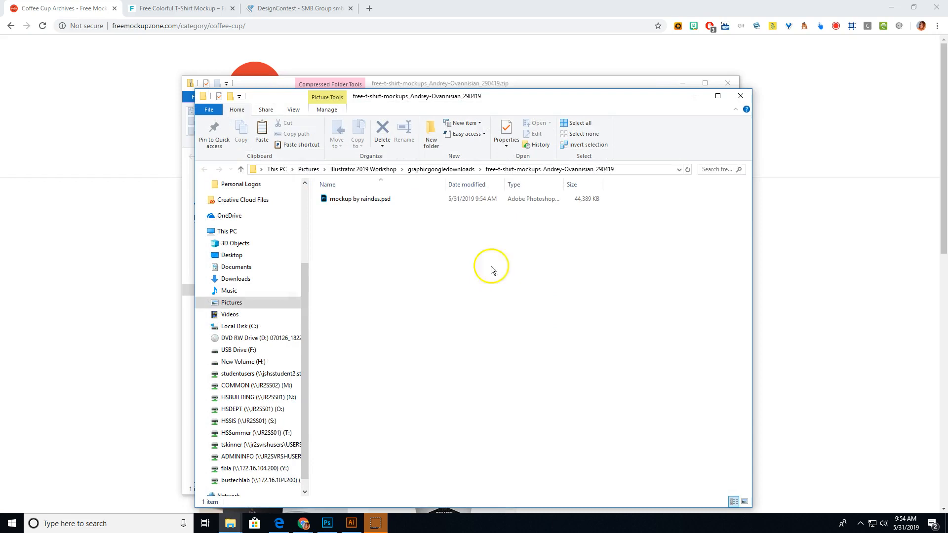
- Find the extracted T-shirt mockup folder in graphicgoogledownloads and open "mockup by raindes.psd" in Photoshop
{"action": "left_click", "coordinate": [446, 170]}
{"action": "left_click", "coordinate": [333, 312]}
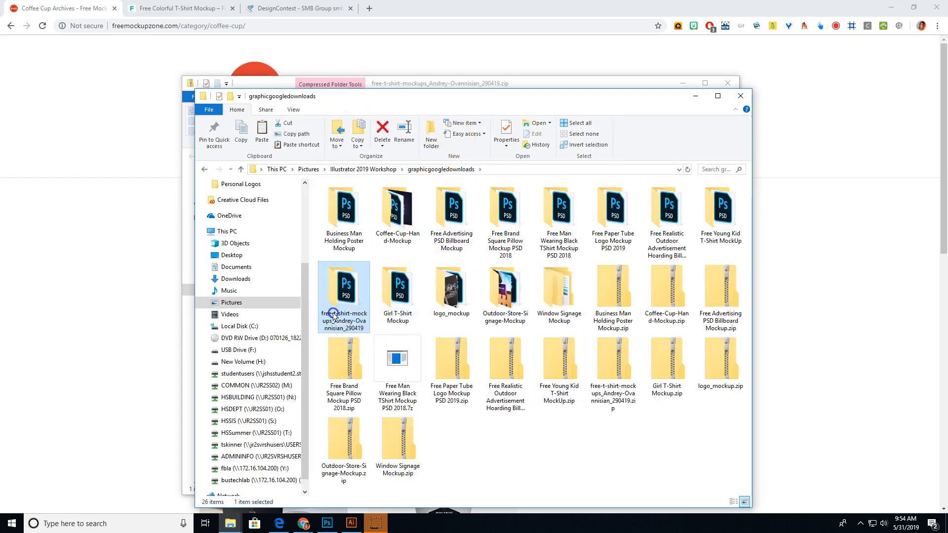
{"action": "double_click", "coordinate": [341, 199]}
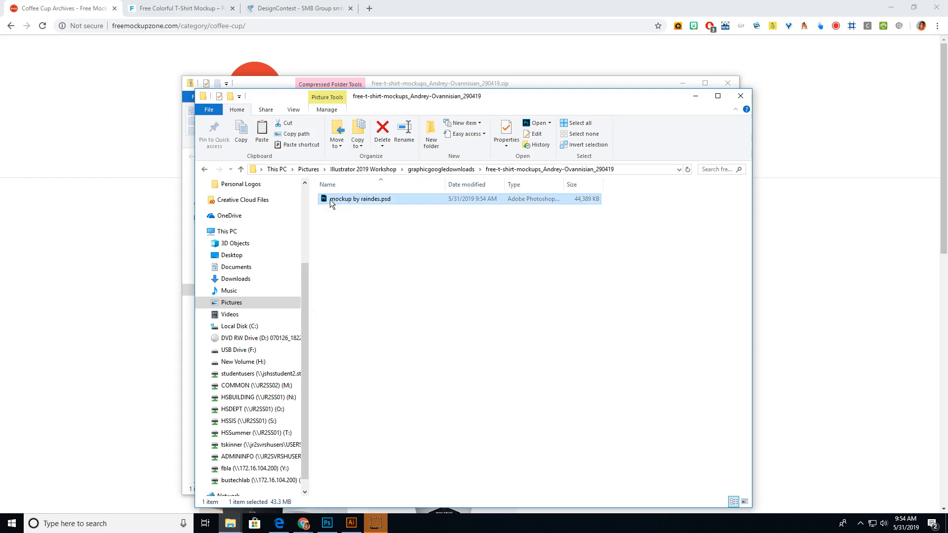
{"action": "double_click", "coordinate": [340, 203]}
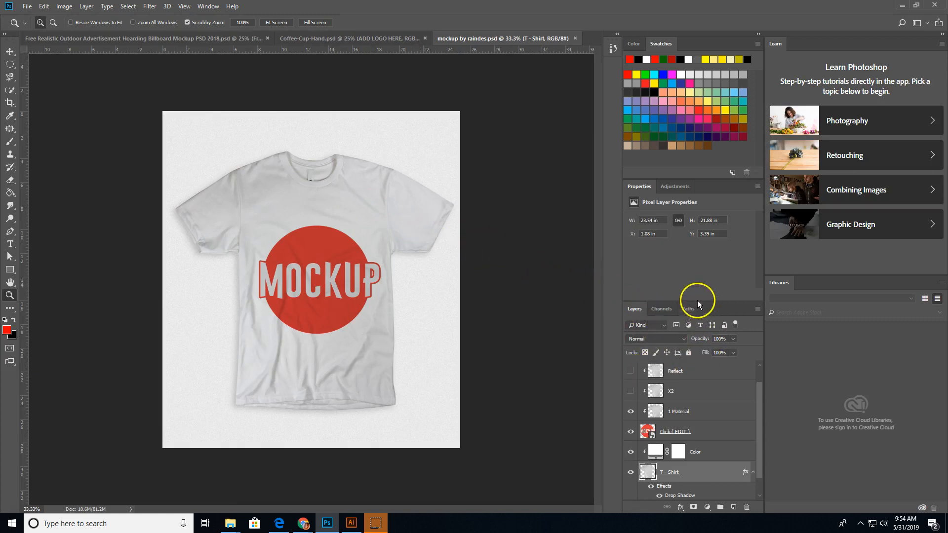
- Open the contents of the "Click ( EDIT )" smart object, leaving its missing font unresolved
{"action": "left_click_drag", "start_coordinate": [698, 300], "coordinate": [706, 231]}
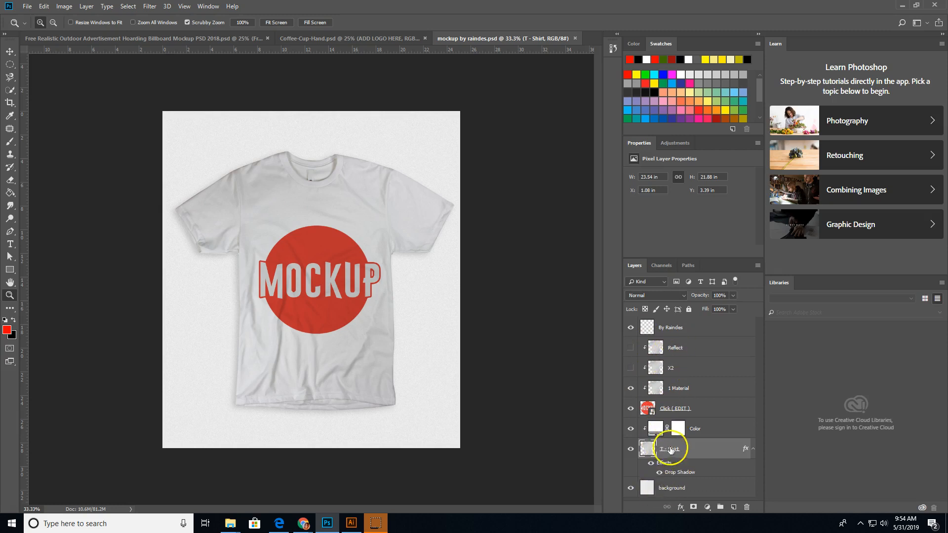
{"action": "double_click", "coordinate": [652, 413]}
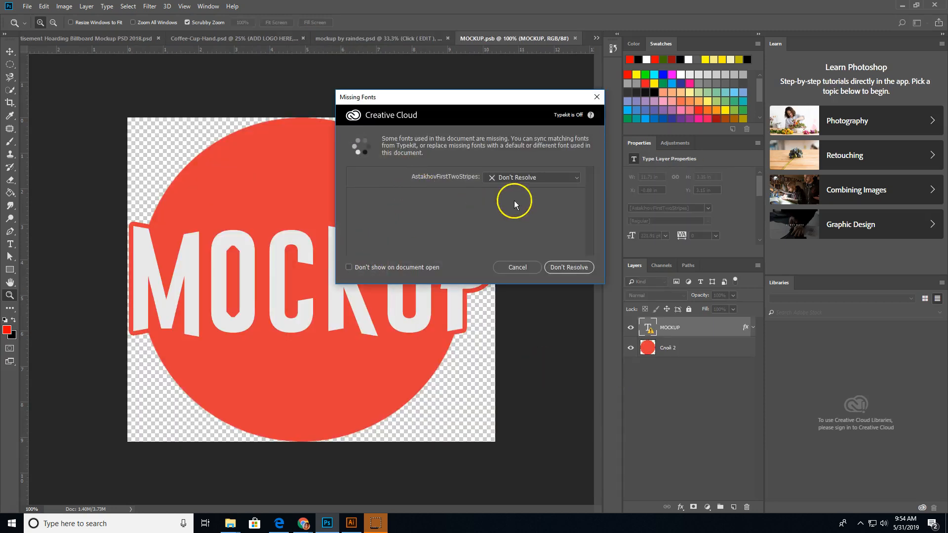
{"action": "left_click", "coordinate": [547, 267]}
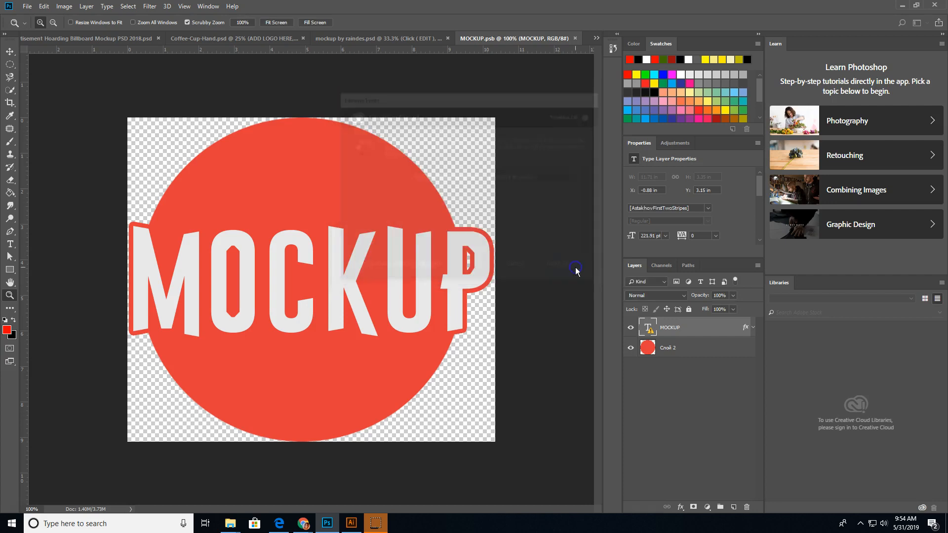
- Place skinnercycling-design3-back.png as an embedded image above the MOCKUP text layer at its default size and position
{"action": "left_click", "coordinate": [680, 334]}
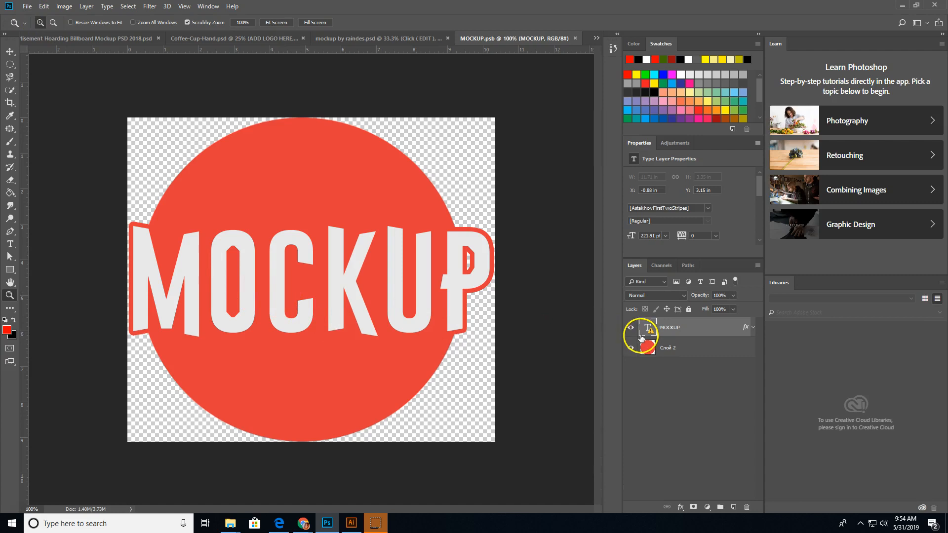
{"action": "left_click", "coordinate": [26, 6]}
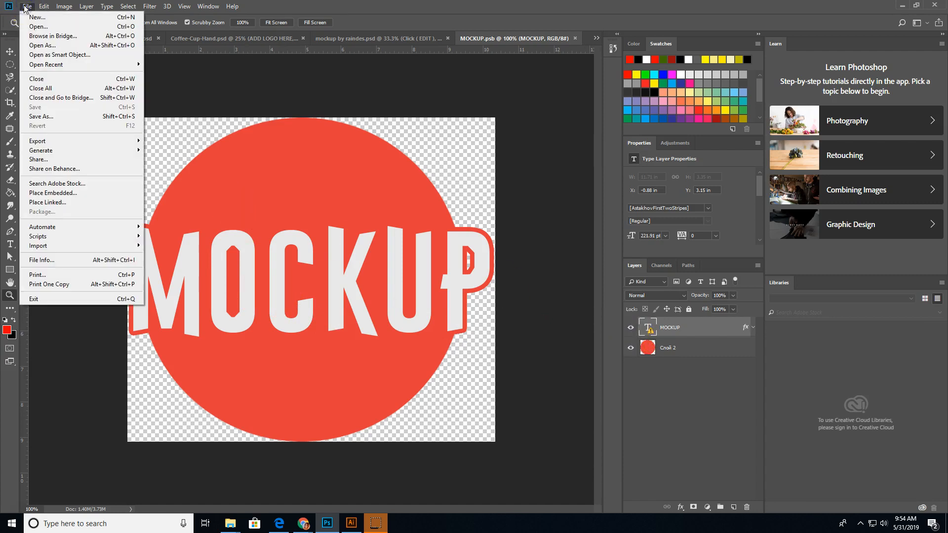
{"action": "left_click", "coordinate": [60, 193]}
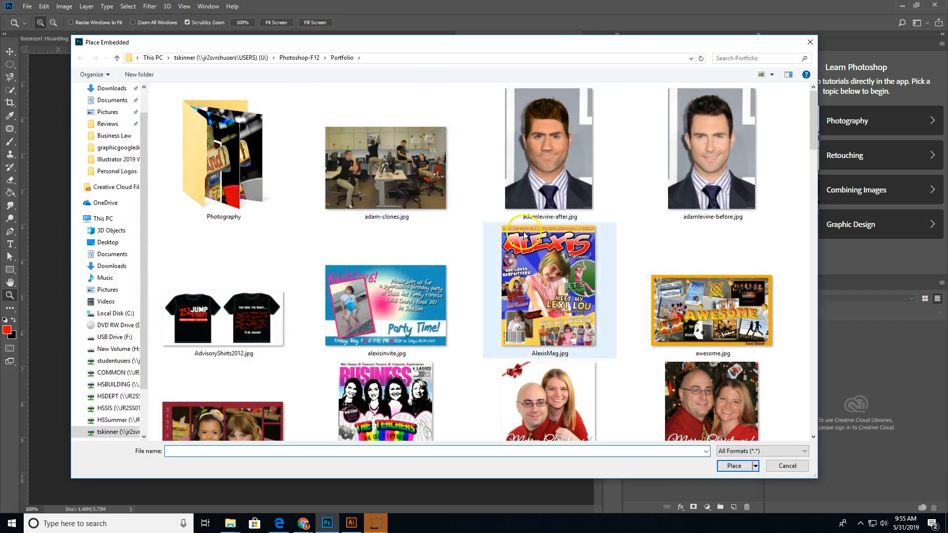
{"action": "scroll", "coordinate": [519, 233], "scroll_direction": "down", "scroll_amount": 1}
{"action": "scroll", "coordinate": [518, 233], "scroll_direction": "down", "scroll_amount": 5}
{"action": "scroll", "coordinate": [517, 230], "scroll_direction": "down", "scroll_amount": 8}
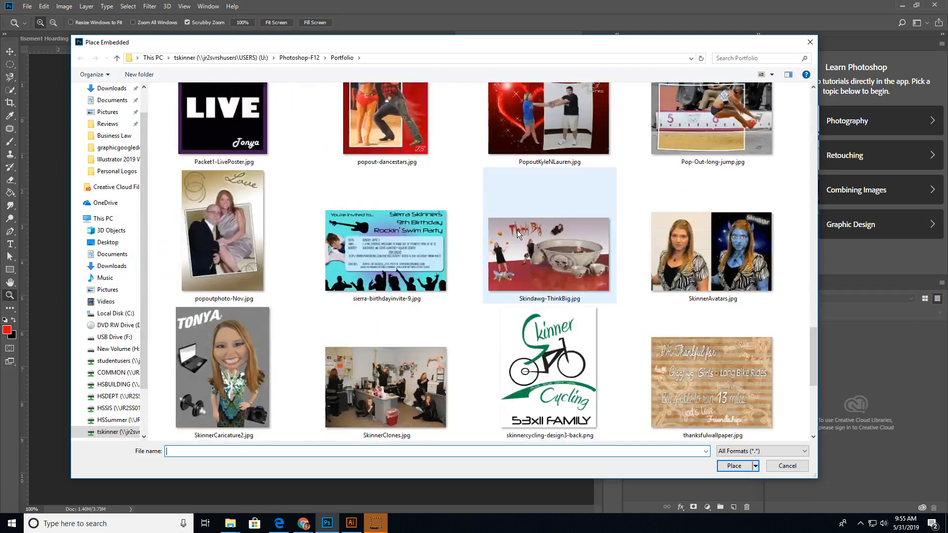
{"action": "left_click", "coordinate": [564, 250]}
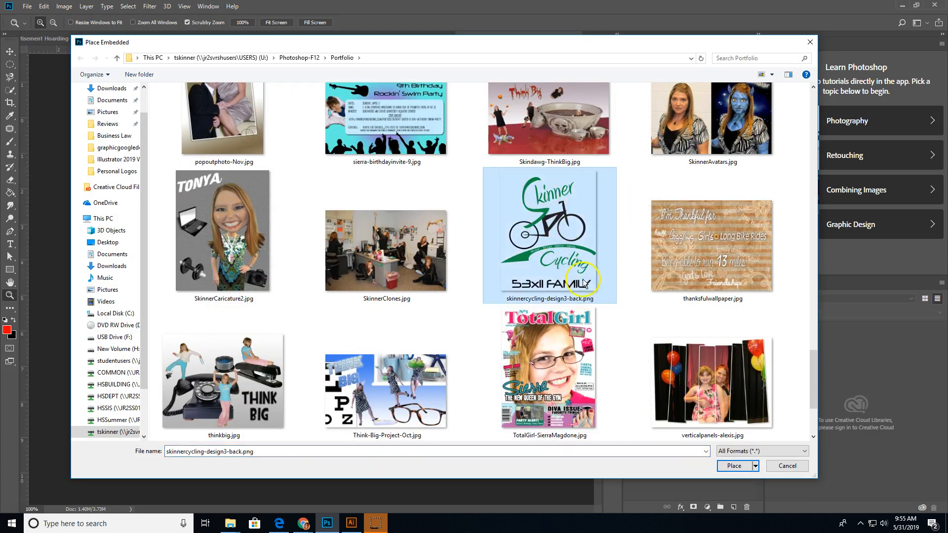
{"action": "left_click", "coordinate": [735, 466]}
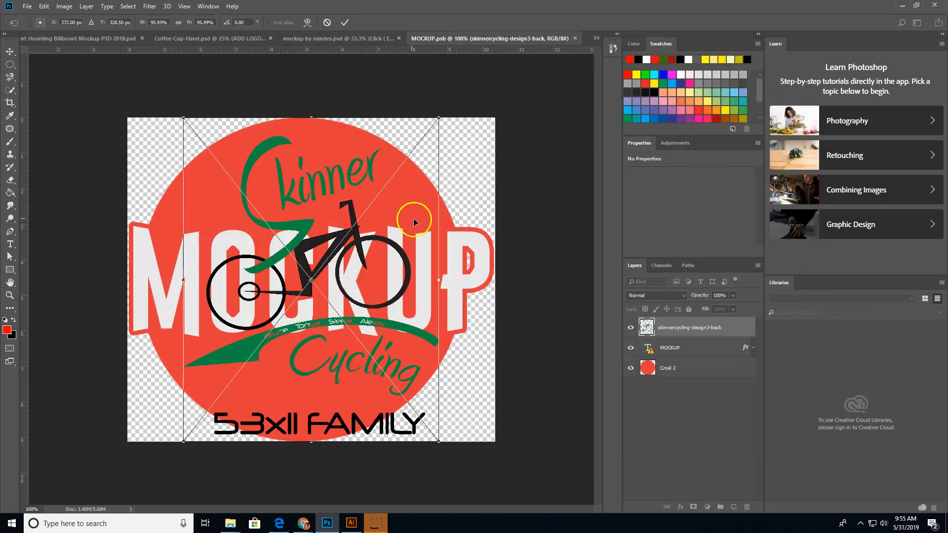
{"action": "left_click", "coordinate": [344, 23]}
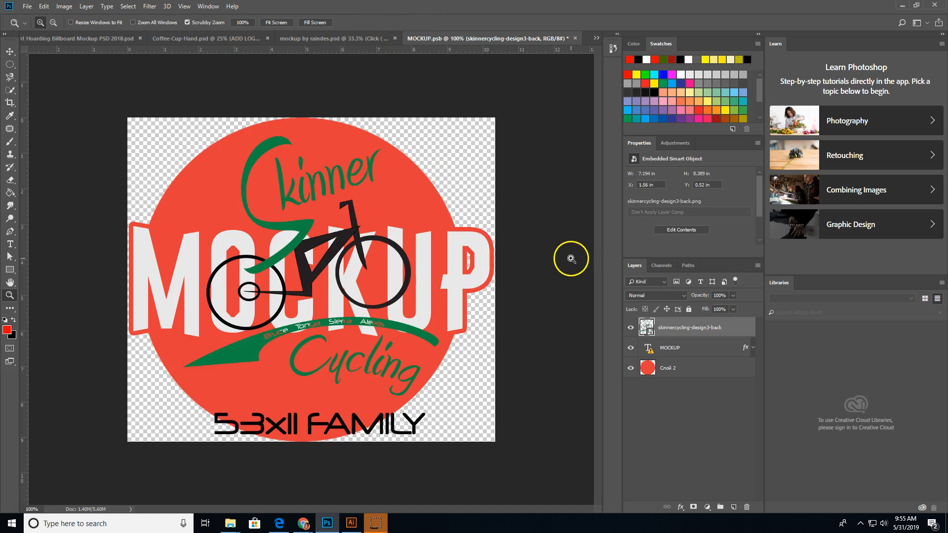
- Hide the MOCKUP text and red circle layers, then close MOCKUP.psb and save its changes to update the T-shirt
{"action": "left_click", "coordinate": [631, 347]}
{"action": "left_click", "coordinate": [633, 369]}
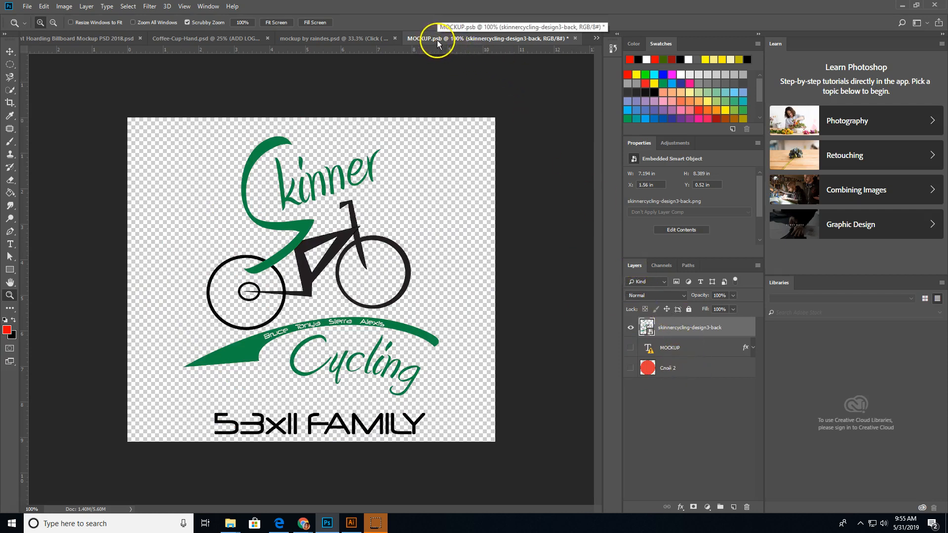
{"action": "left_click", "coordinate": [576, 38]}
{"action": "left_click", "coordinate": [428, 195]}
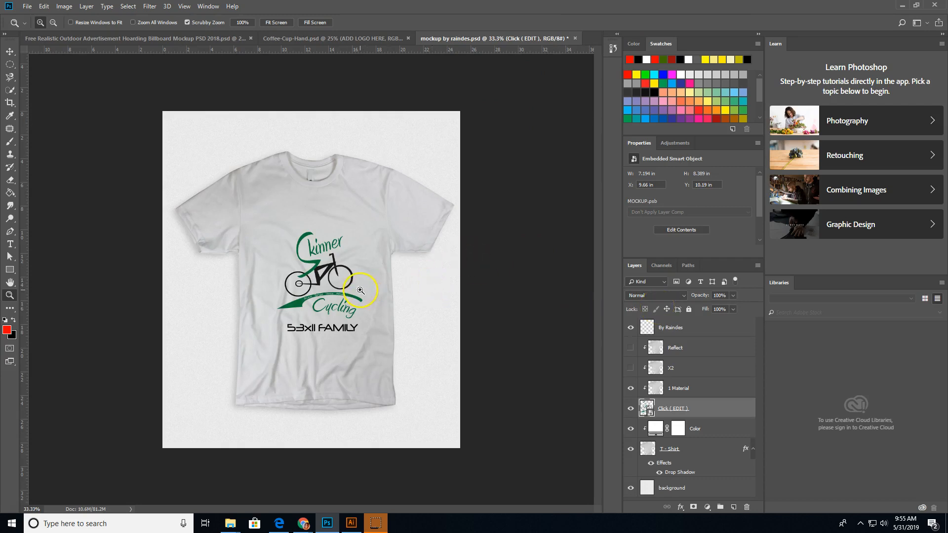
- Preview the Reflect layer on the T-shirt and turn it back off, then hide the 1 Material layer
{"action": "left_click", "coordinate": [630, 349]}
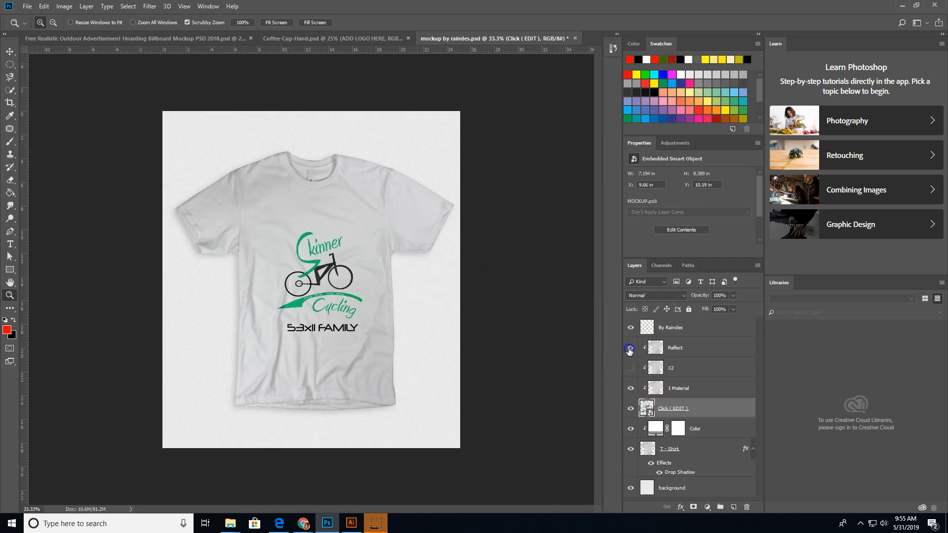
{"action": "left_click", "coordinate": [630, 349]}
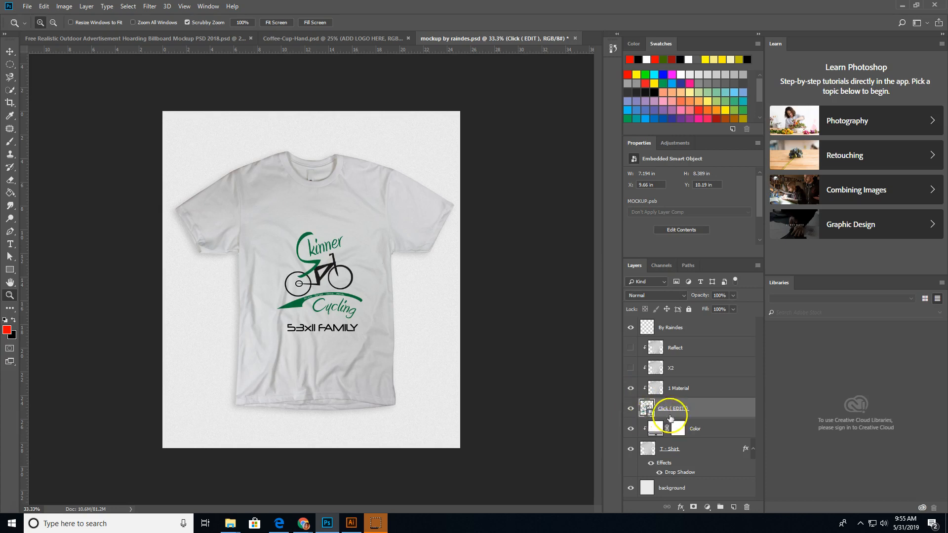
{"action": "left_click", "coordinate": [323, 262]}
{"action": "left_click_drag", "start_coordinate": [323, 263], "coordinate": [364, 257]}
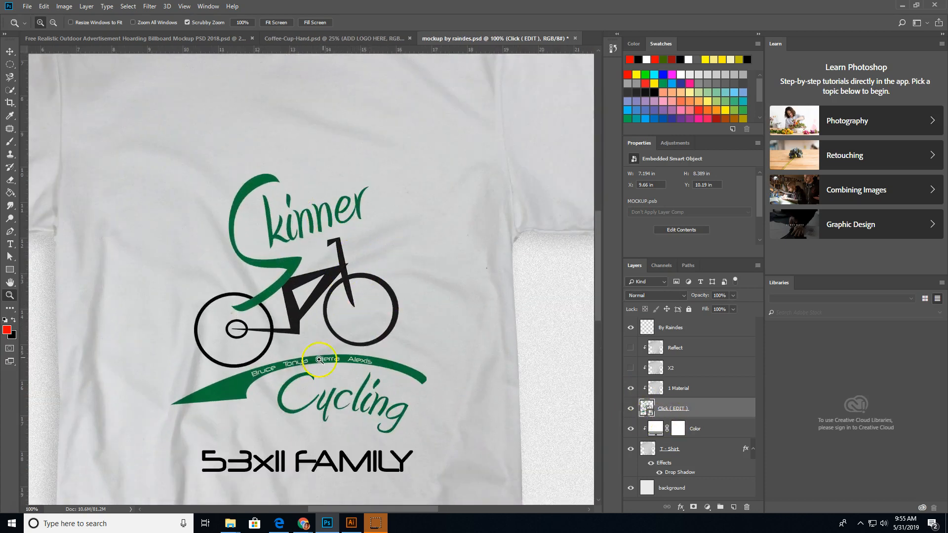
{"action": "scroll", "coordinate": [361, 381], "scroll_direction": "down", "scroll_amount": 1}
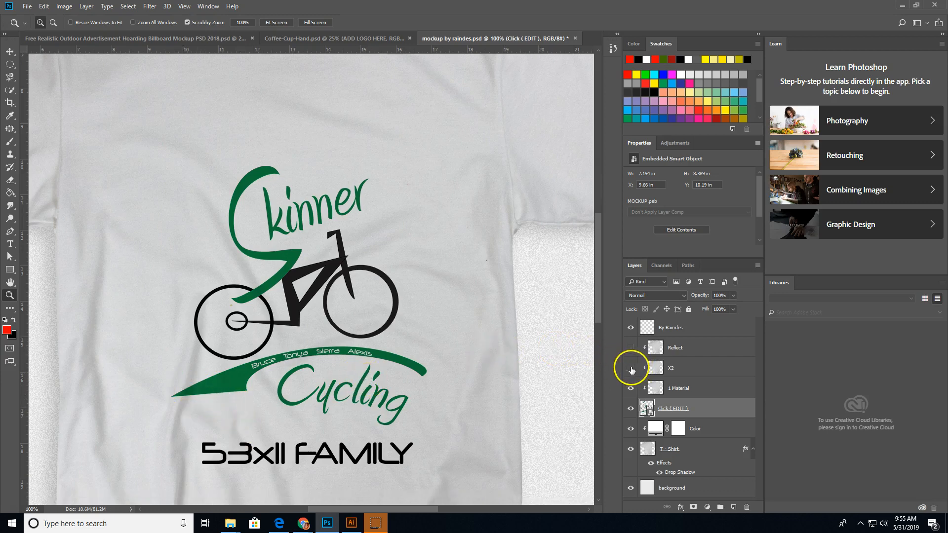
{"action": "left_click", "coordinate": [632, 390]}
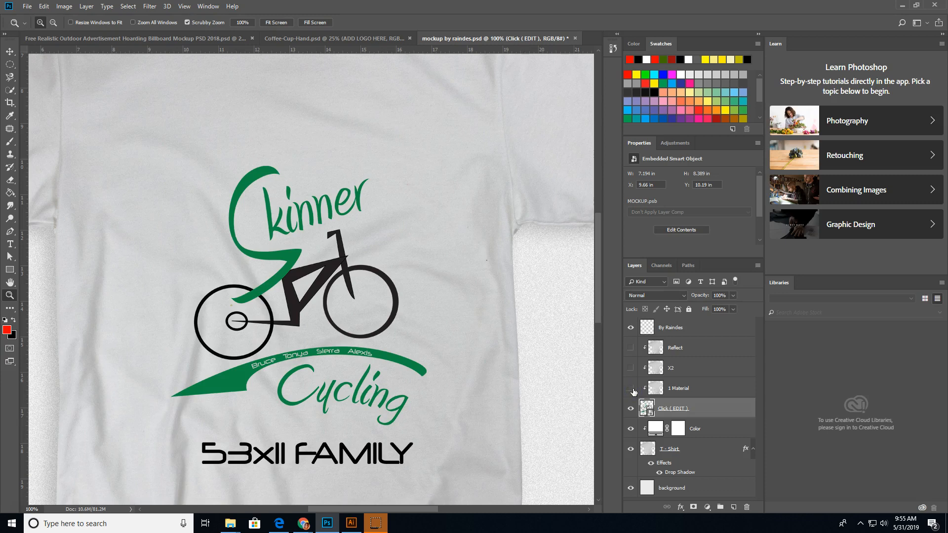
- Turn the 1 Material layer back on, briefly previewing the X2 and Reflect layers with it before hiding those two again
{"action": "left_click", "coordinate": [632, 390]}
{"action": "left_click", "coordinate": [632, 369]}
{"action": "left_click", "coordinate": [631, 348]}
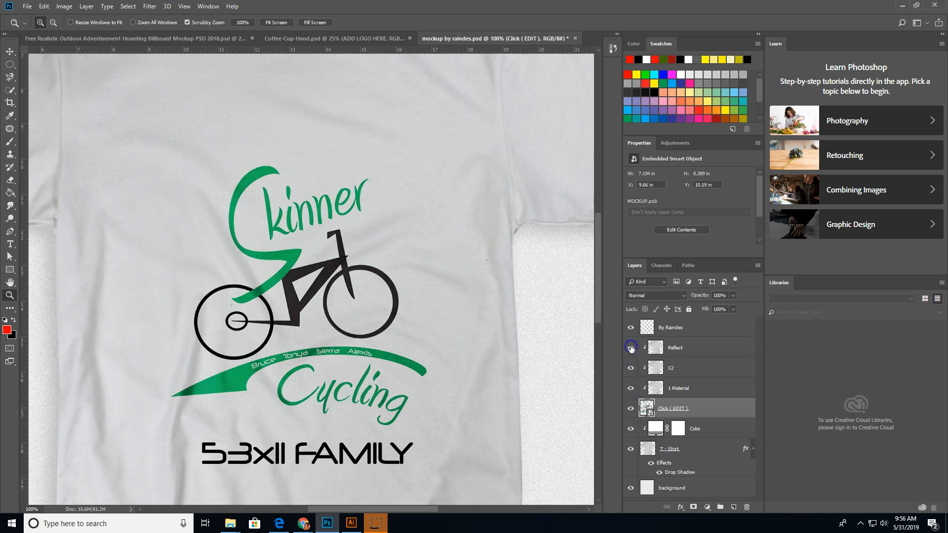
{"action": "left_click", "coordinate": [631, 348]}
{"action": "left_click", "coordinate": [631, 369]}
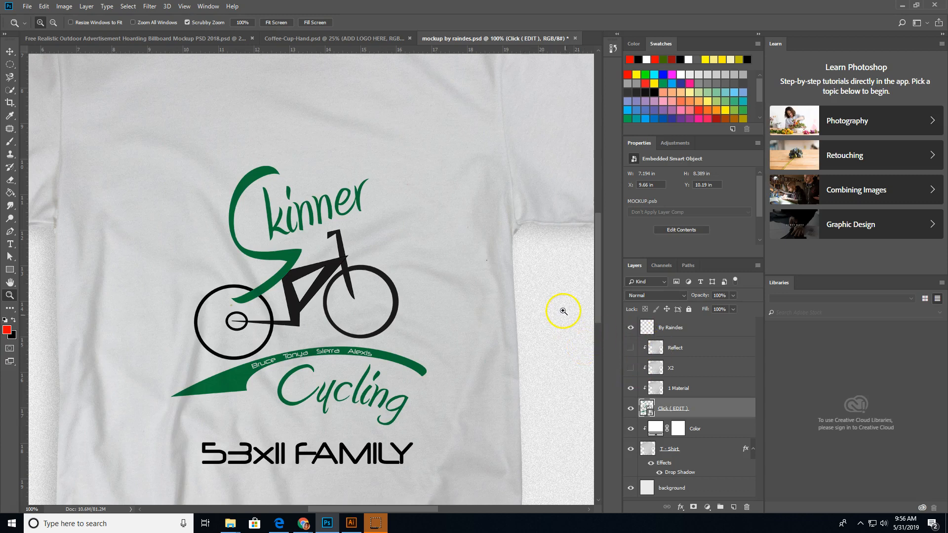
{"action": "key", "text": "ctrl+minus"}
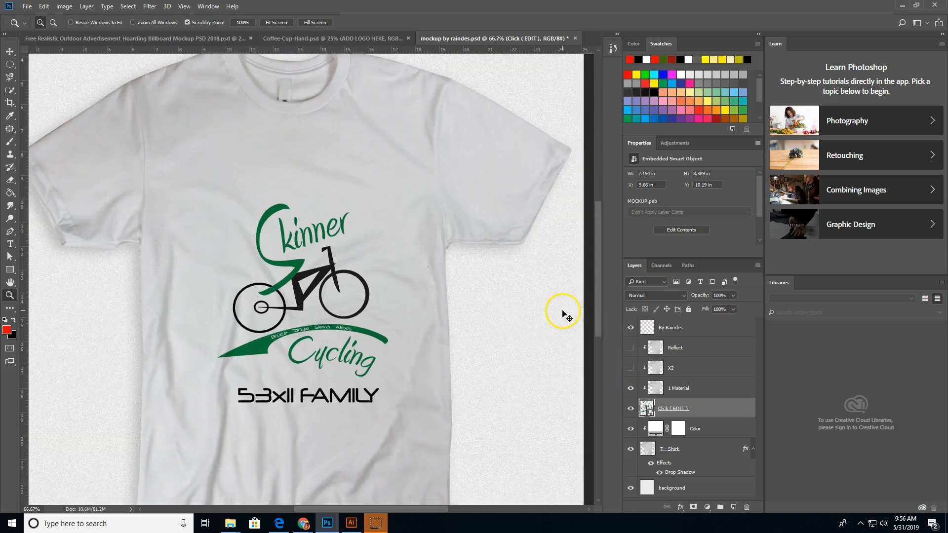
{"action": "key", "text": "ctrl+minus"}
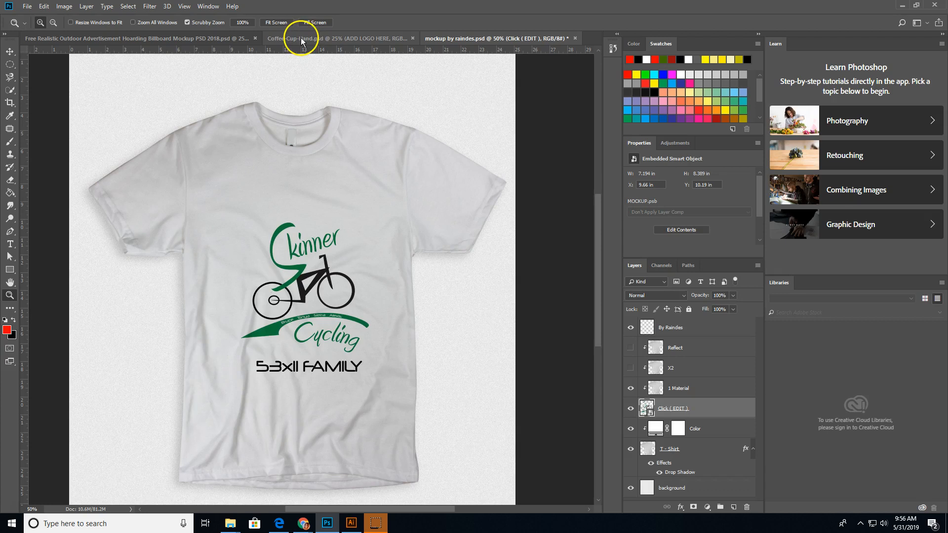
- Switch to Coffee-Cup-Hand.psd, keep the uppermost ADD LOGO HERE layer hidden, and look through the contents of the Coffee Cup group
{"action": "left_click", "coordinate": [302, 39]}
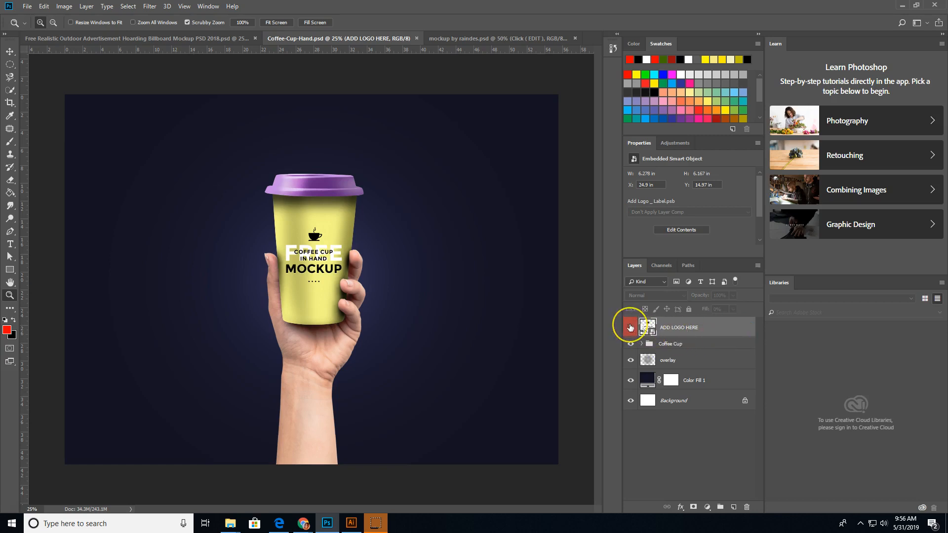
{"action": "left_click", "coordinate": [631, 327]}
{"action": "left_click", "coordinate": [641, 344]}
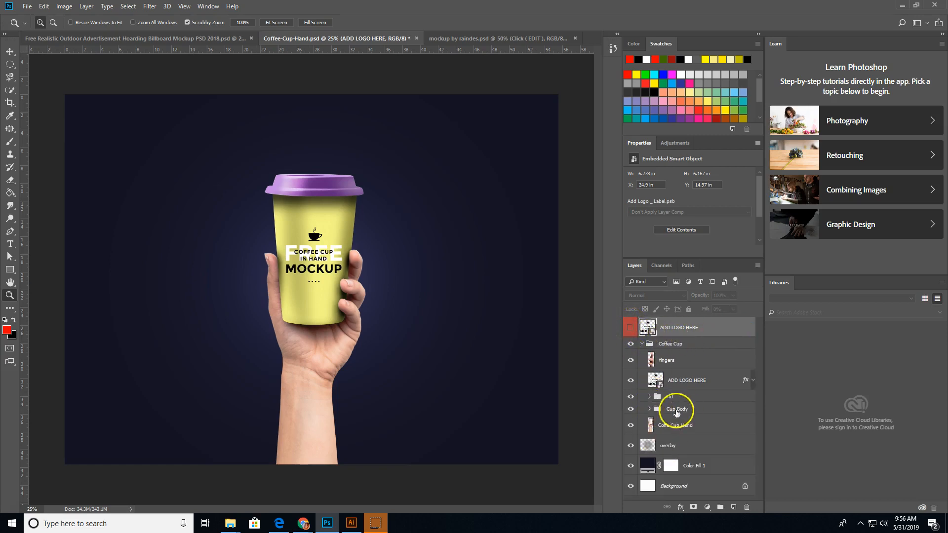
{"action": "left_click", "coordinate": [653, 340]}
{"action": "left_click", "coordinate": [642, 344]}
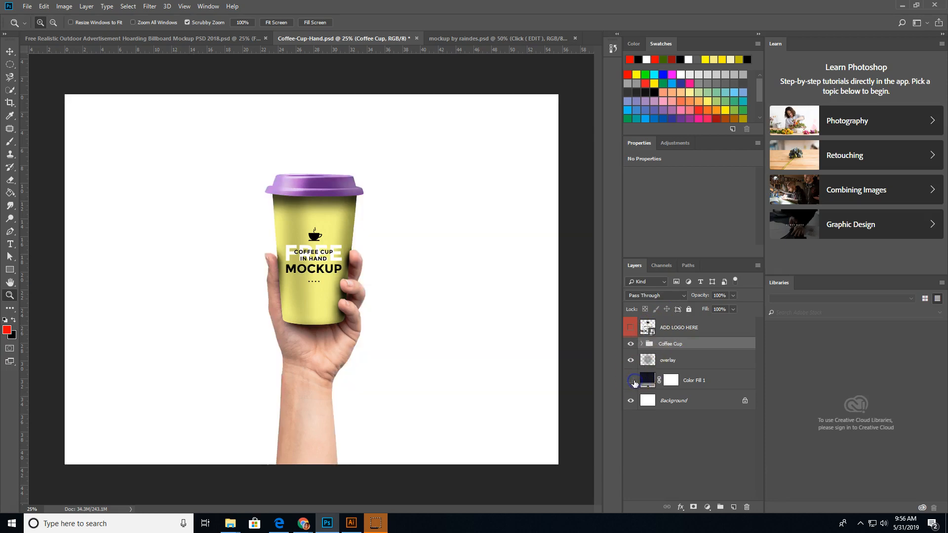
- Preview the coffee cup mockup without its Color Fill 1 background, leaving that layer visible
{"action": "left_click", "coordinate": [631, 380]}
{"action": "left_click", "coordinate": [631, 381]}
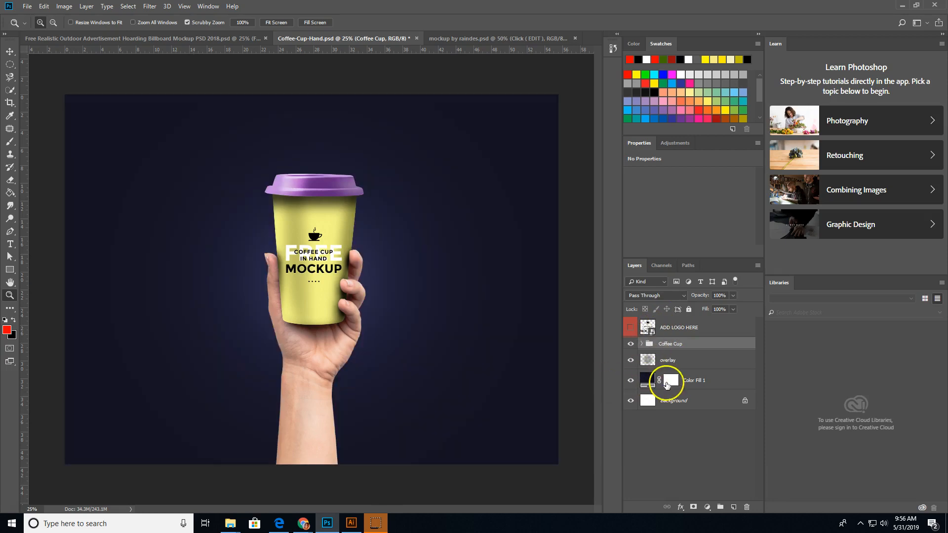
{"action": "left_click", "coordinate": [632, 379]}
{"action": "left_click", "coordinate": [631, 378]}
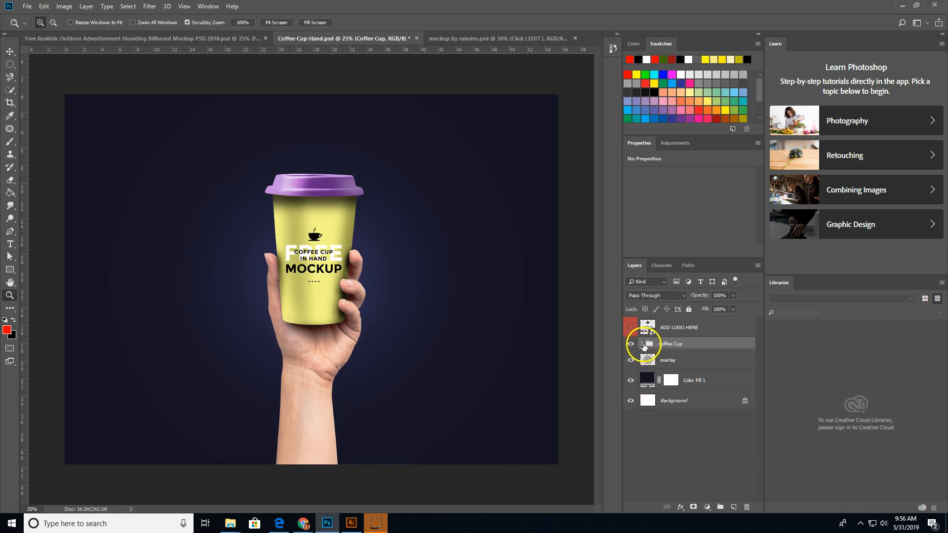
- Expand the Coffee Cup group and examine the layers inside its Lid group, leaving Lid collapsed
{"action": "left_click", "coordinate": [642, 343]}
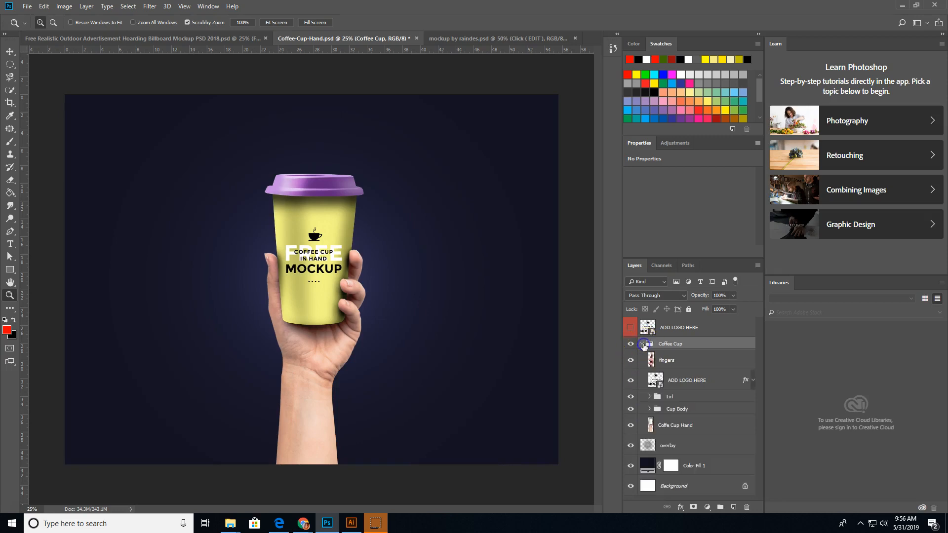
{"action": "left_click", "coordinate": [650, 396]}
{"action": "scroll", "coordinate": [712, 403], "scroll_direction": "down", "scroll_amount": 2}
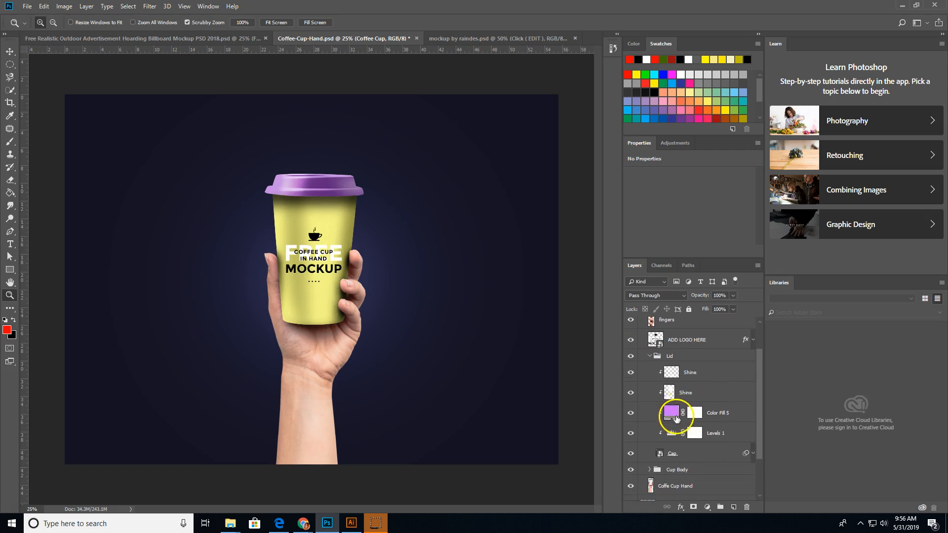
{"action": "left_click", "coordinate": [650, 356]}
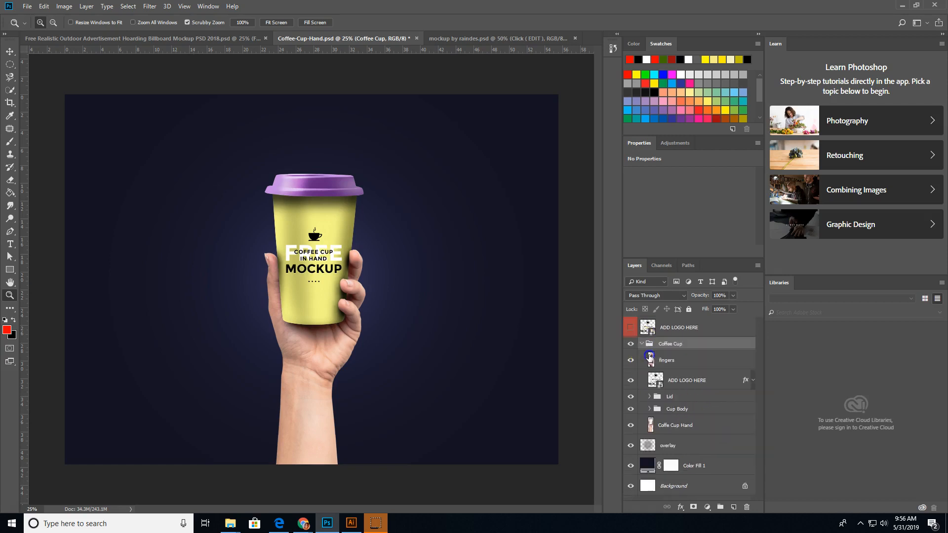
- Open the contents of the uppermost ADD LOGO HERE smart object and place skinnercycling-design3-back.png as an embedded image
{"action": "double_click", "coordinate": [650, 329]}
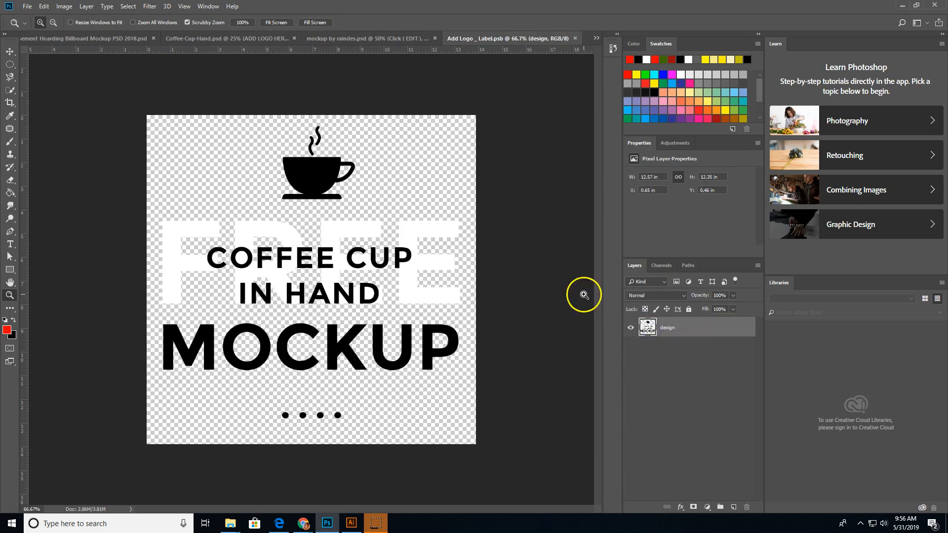
{"action": "left_click", "coordinate": [30, 7]}
{"action": "left_click", "coordinate": [62, 193]}
{"action": "scroll", "coordinate": [431, 297], "scroll_direction": "down", "scroll_amount": 15}
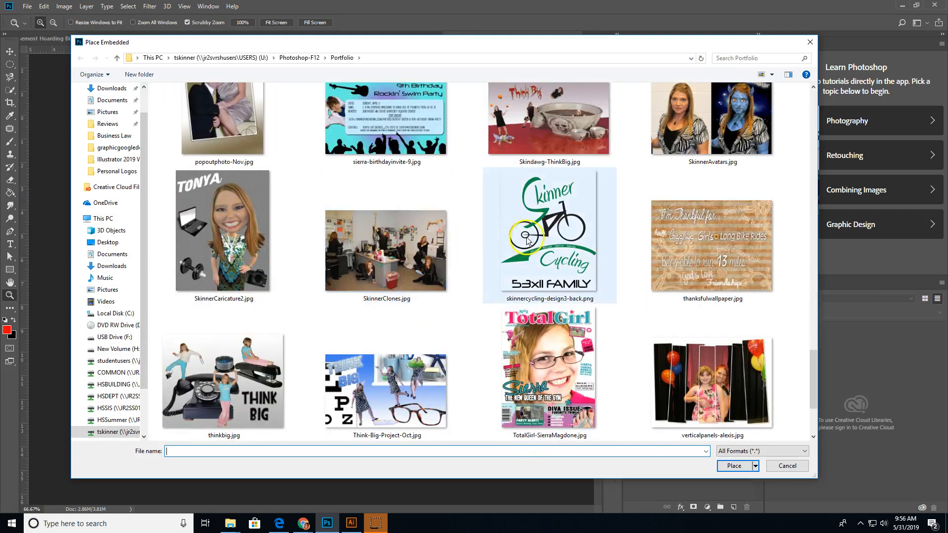
{"action": "double_click", "coordinate": [527, 239]}
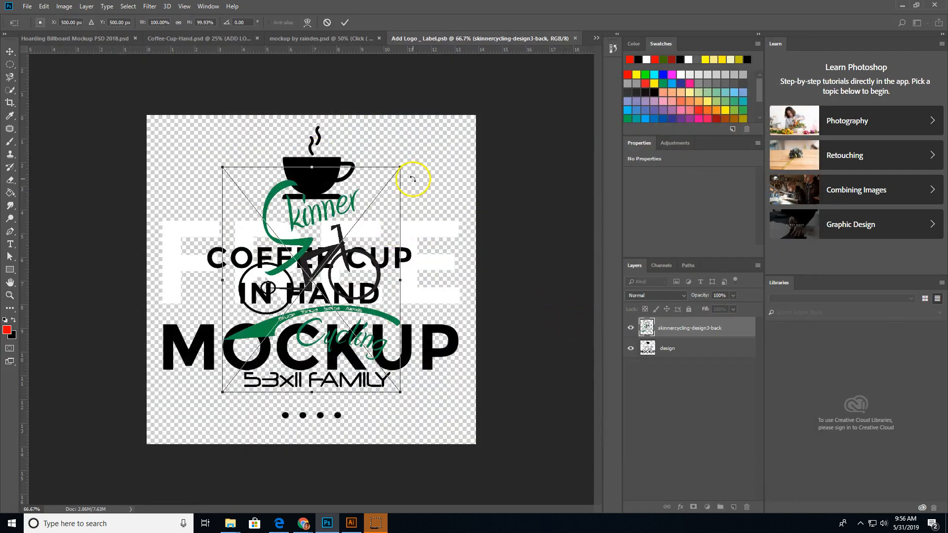
- Enlarge the placed cycling logo to about 140% so it nearly fills the canvas height, and commit the placement
{"action": "left_click_drag", "start_coordinate": [400, 168], "coordinate": [445, 126]}
{"action": "left_click_drag", "start_coordinate": [221, 394], "coordinate": [190, 434]}
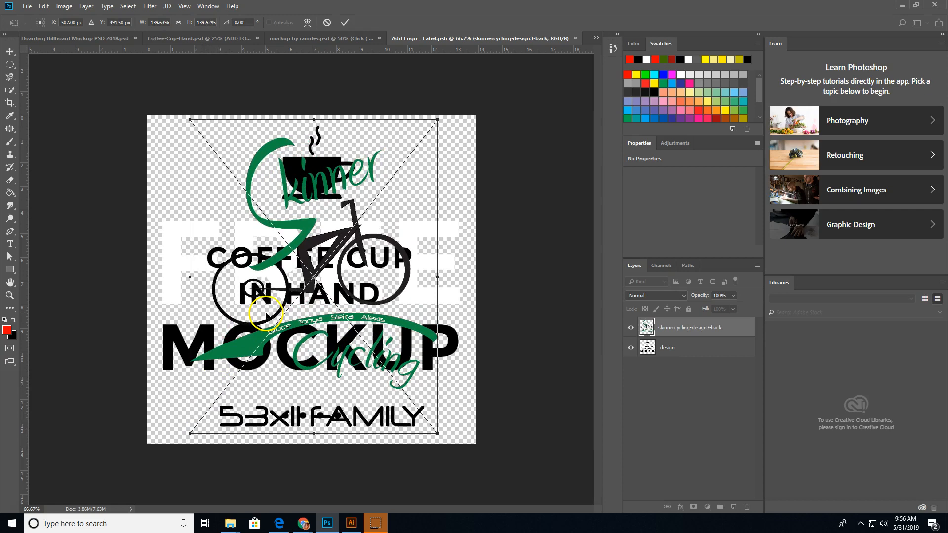
{"action": "key", "text": "Return"}
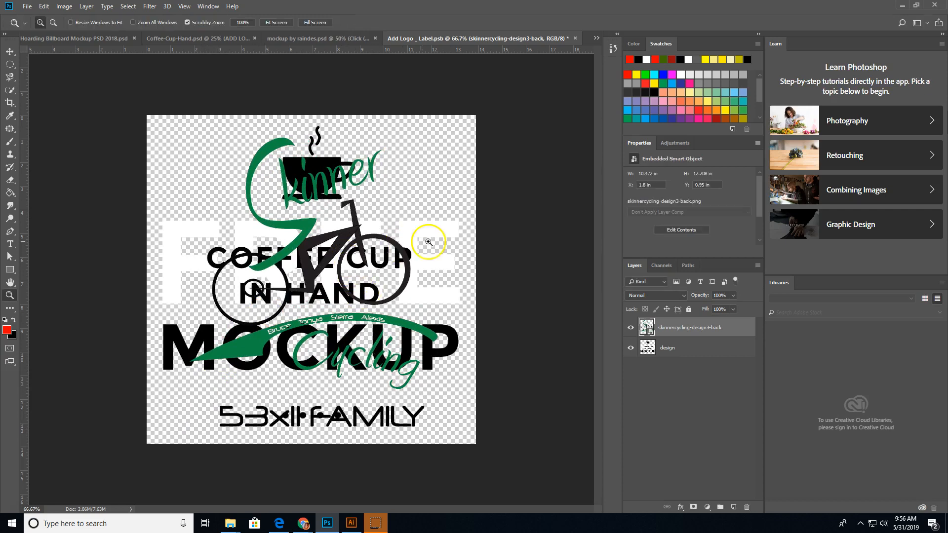
- Hide the original design layer, then close Add Logo _ Label.psb and save its changes to update the cup
{"action": "left_click", "coordinate": [631, 348]}
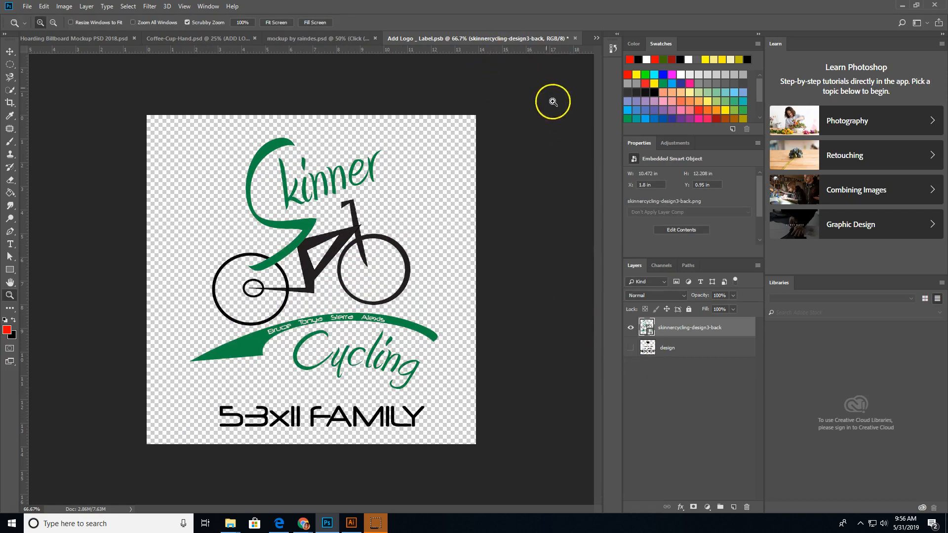
{"action": "left_click", "coordinate": [576, 38]}
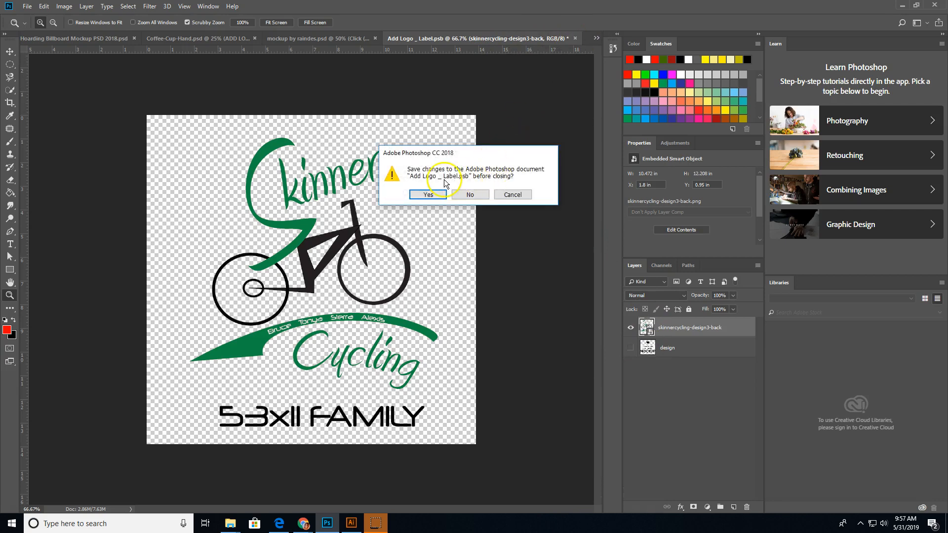
{"action": "left_click", "coordinate": [431, 196]}
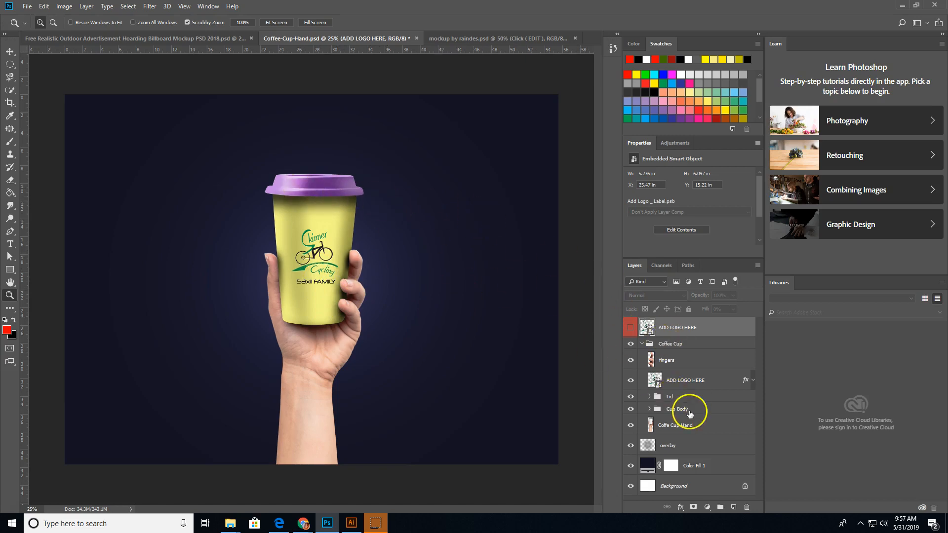
- Recolor the Lid group's Color Fill 5 layer to green #0e8744, sampled from the logo on the cup
{"action": "left_click", "coordinate": [647, 397]}
{"action": "double_click", "coordinate": [664, 450]}
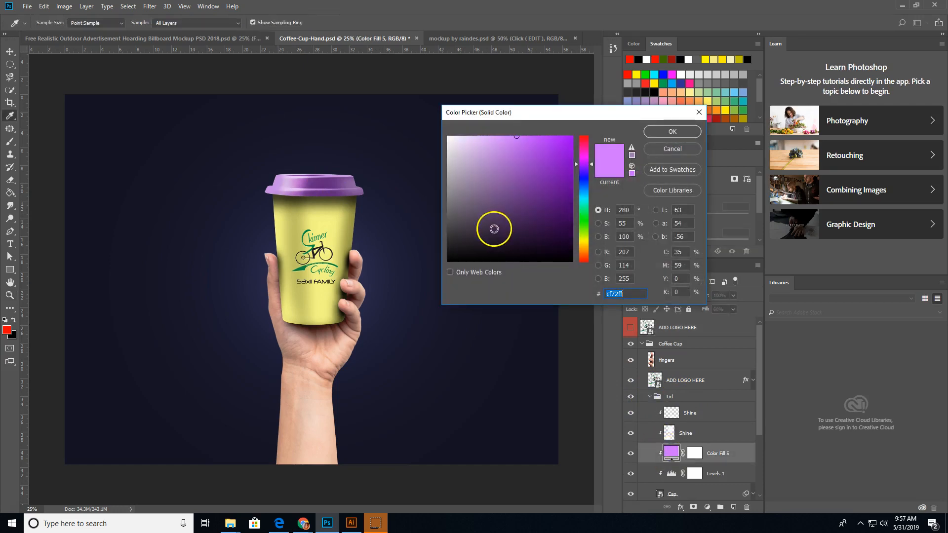
{"action": "left_click_drag", "start_coordinate": [583, 162], "coordinate": [586, 212]}
{"action": "left_click", "coordinate": [305, 264]}
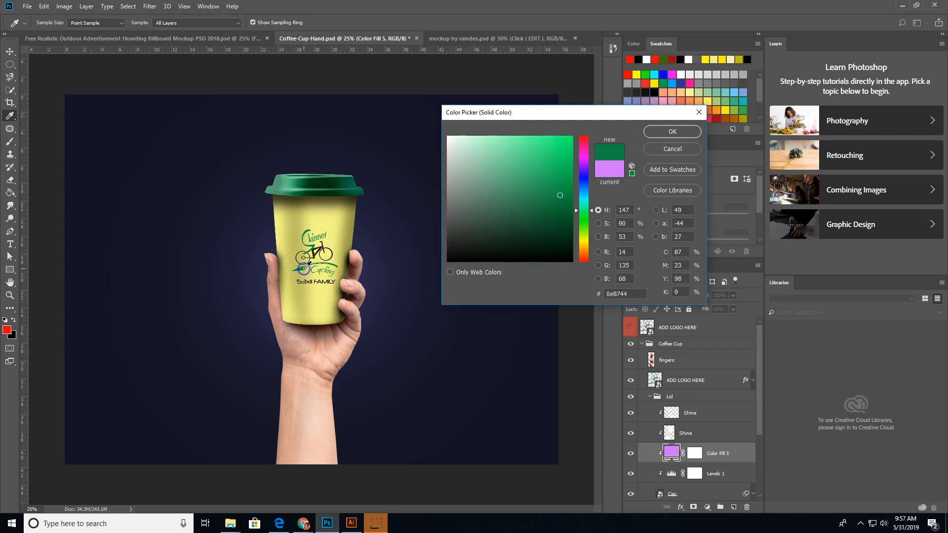
{"action": "left_click", "coordinate": [659, 133]}
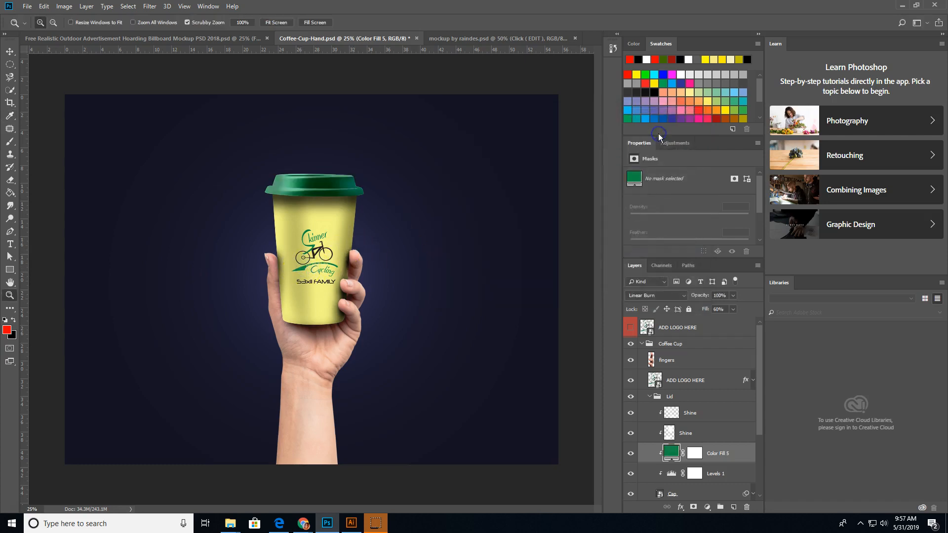
- Collapse the Lid group and change the Color Fill 1 background to near-black #111114
{"action": "left_click", "coordinate": [650, 396]}
{"action": "double_click", "coordinate": [648, 467]}
{"action": "left_click_drag", "start_coordinate": [535, 227], "coordinate": [465, 252]}
{"action": "left_click", "coordinate": [666, 132]}
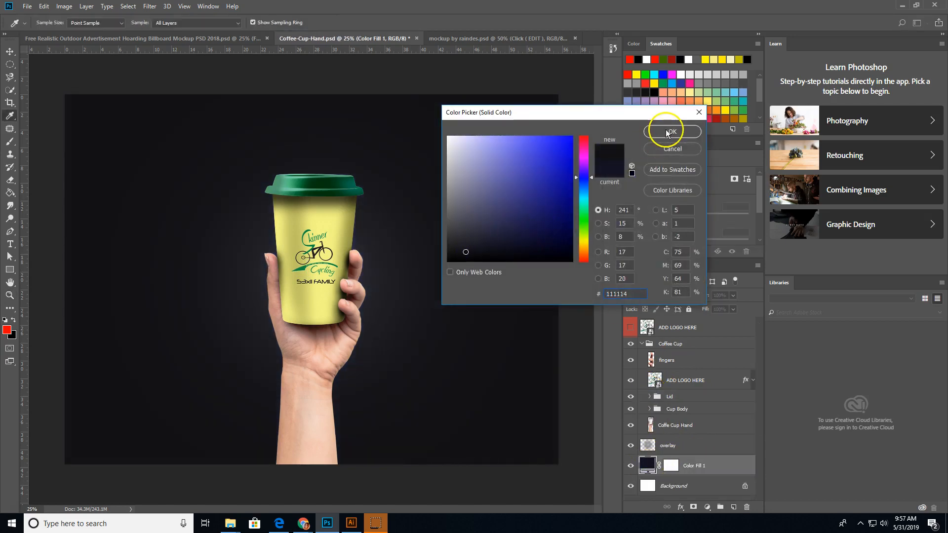
{"action": "key", "text": "z"}
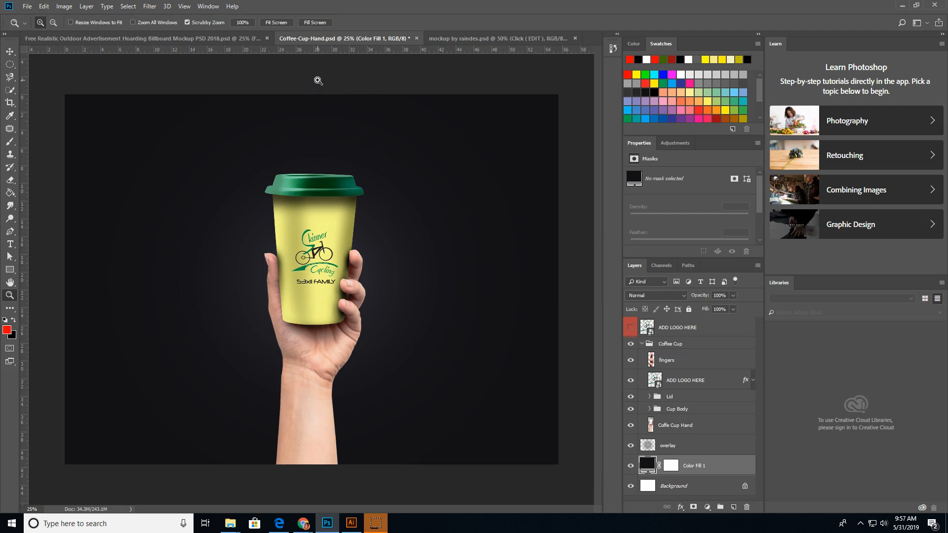
- Switch to the outdoor billboard mockup, preview the Free Mockup Zone group, hide it again, and expand it
{"action": "left_click", "coordinate": [212, 40]}
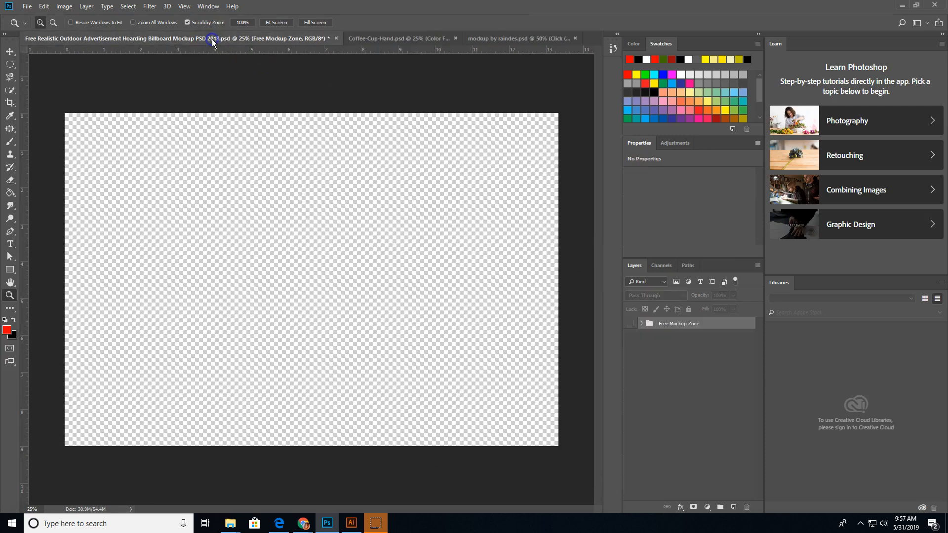
{"action": "left_click", "coordinate": [633, 324]}
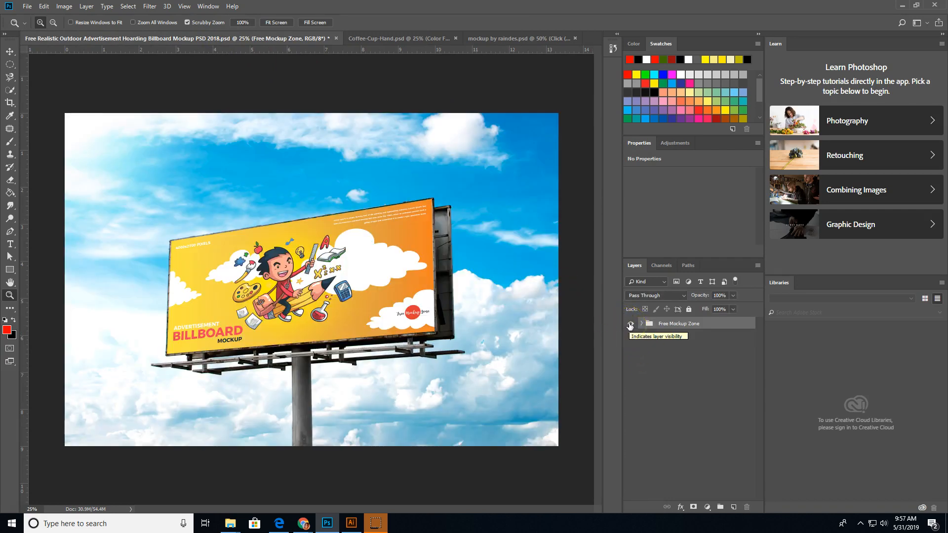
{"action": "left_click", "coordinate": [203, 271]}
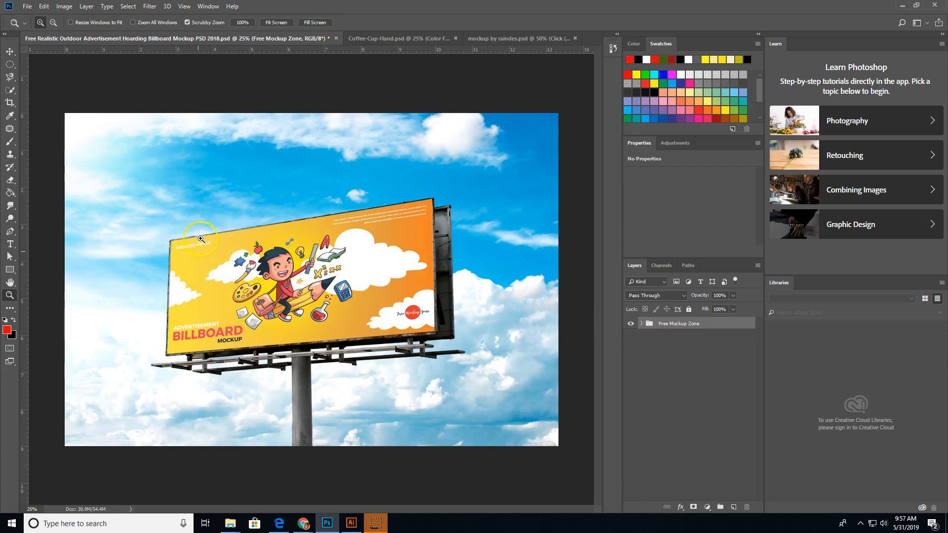
{"action": "left_click", "coordinate": [631, 324]}
{"action": "left_click", "coordinate": [641, 324]}
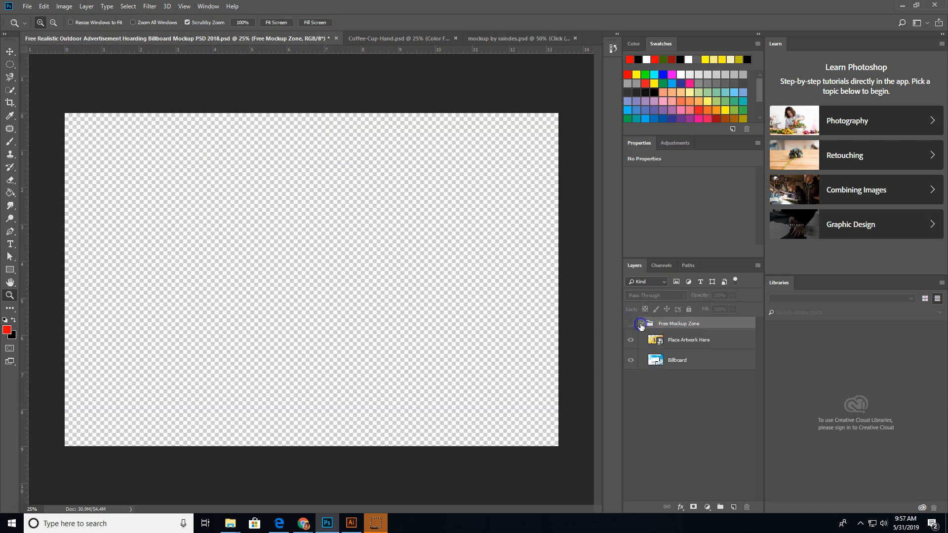
- Open the Place Artwork Here smart object's contents and place Think-Big-Project-Oct.jpg as an embedded image
{"action": "double_click", "coordinate": [660, 346]}
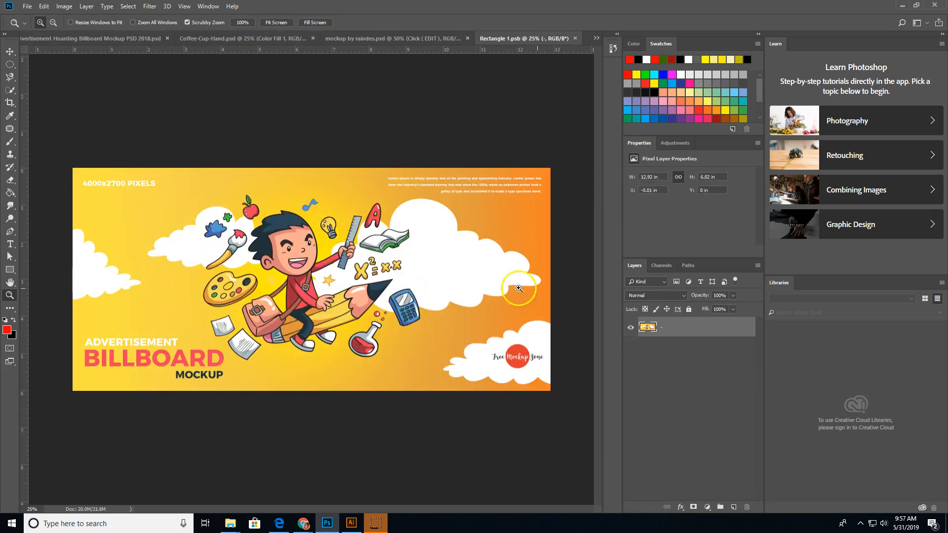
{"action": "left_click", "coordinate": [22, 7]}
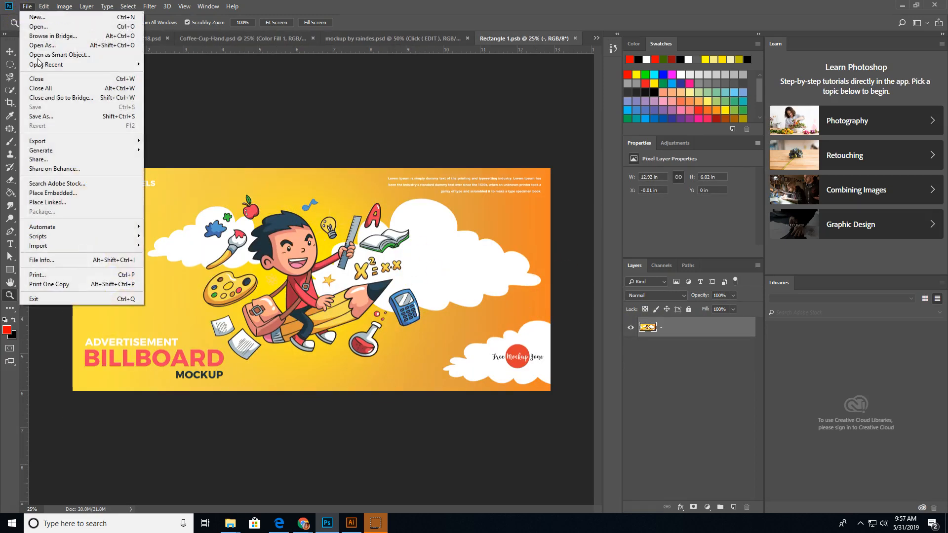
{"action": "left_click", "coordinate": [81, 193]}
{"action": "scroll", "coordinate": [502, 268], "scroll_direction": "down", "scroll_amount": 10}
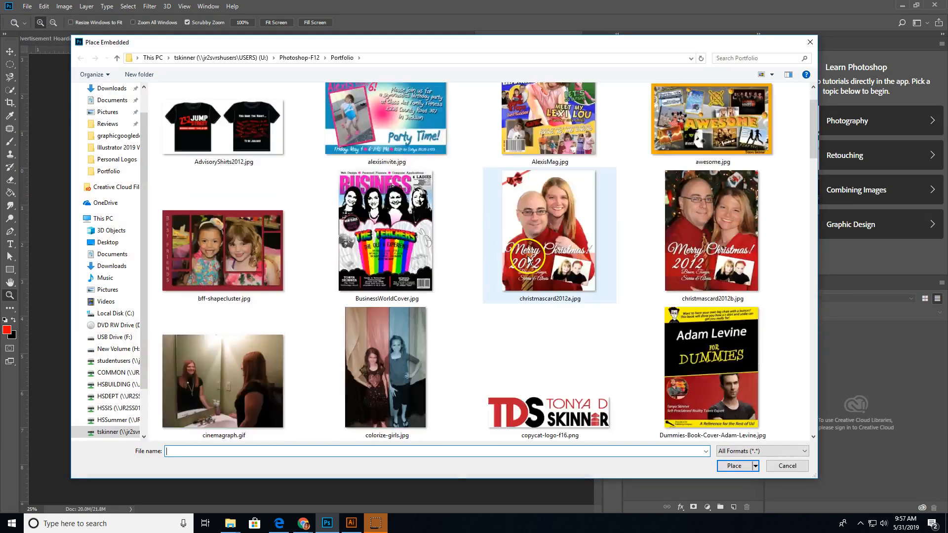
{"action": "scroll", "coordinate": [529, 259], "scroll_direction": "down", "scroll_amount": 6}
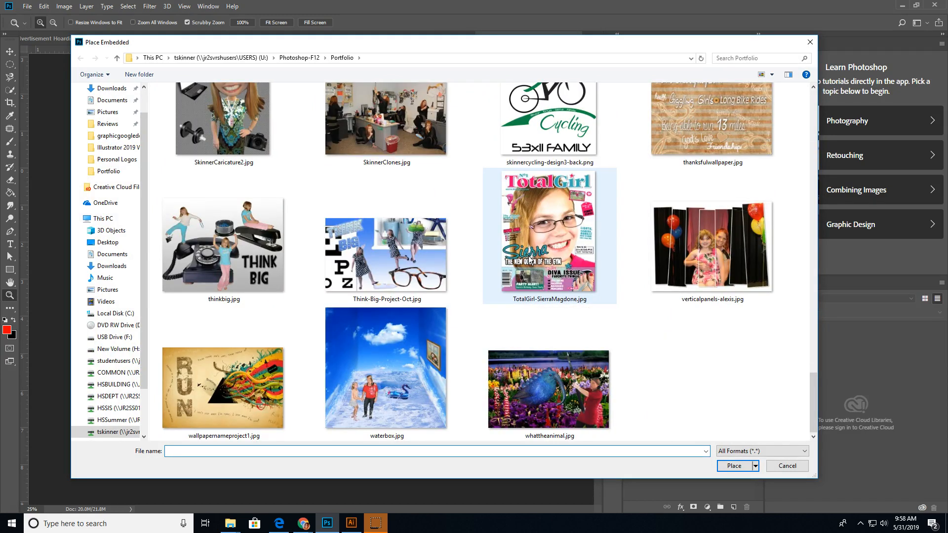
{"action": "left_click", "coordinate": [440, 249]}
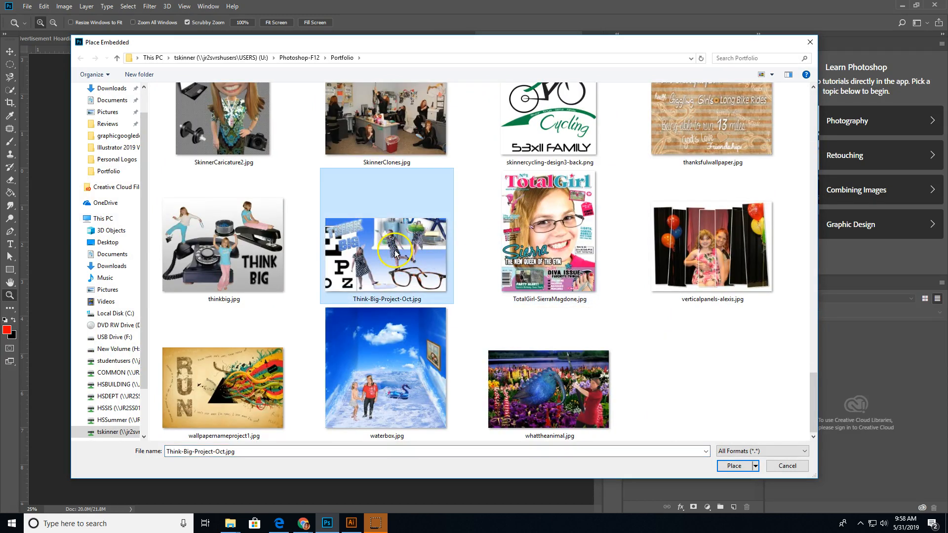
{"action": "left_click", "coordinate": [735, 466]}
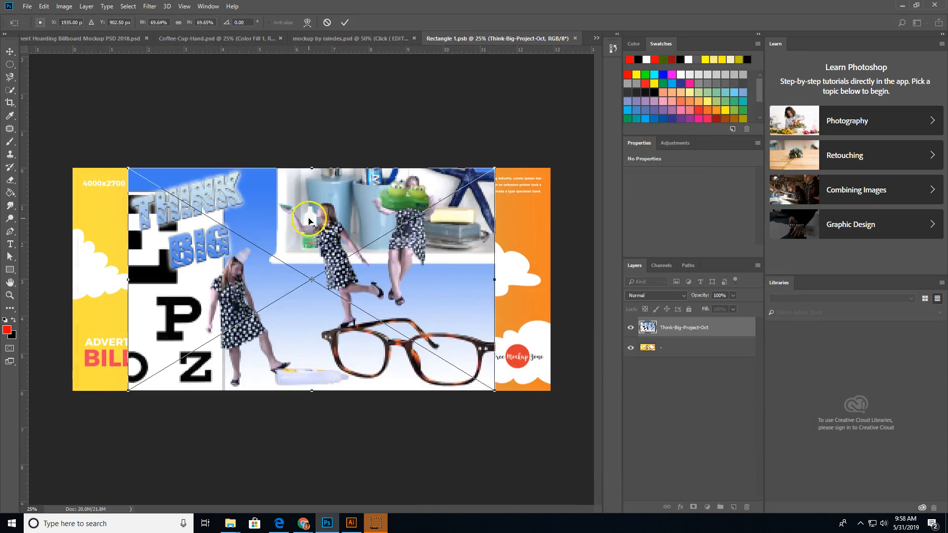
- Scale the placed Think Big image to about 92% and position it to cover the whole canvas
{"action": "left_click_drag", "start_coordinate": [408, 236], "coordinate": [387, 273]}
{"action": "left_click_drag", "start_coordinate": [474, 204], "coordinate": [553, 157]}
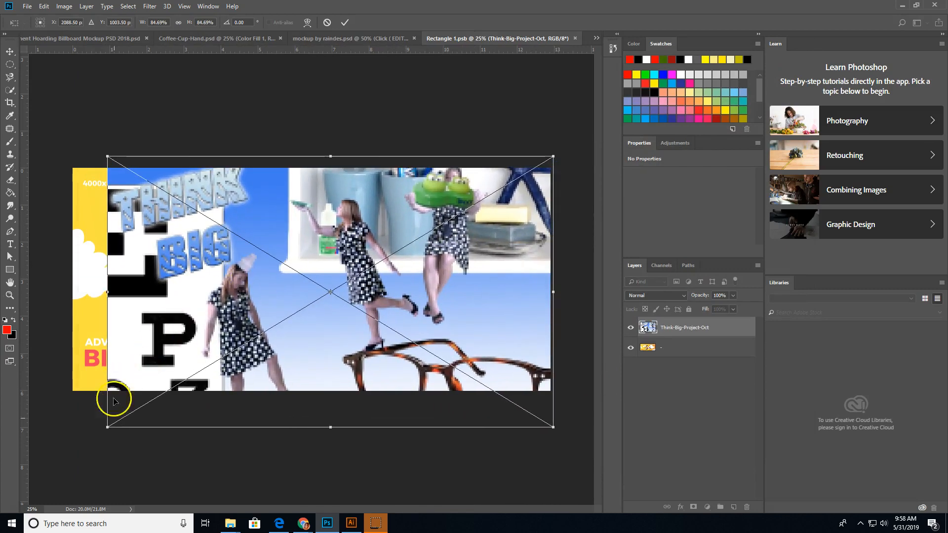
{"action": "left_click_drag", "start_coordinate": [107, 428], "coordinate": [67, 448]}
{"action": "left_click_drag", "start_coordinate": [191, 342], "coordinate": [186, 348]}
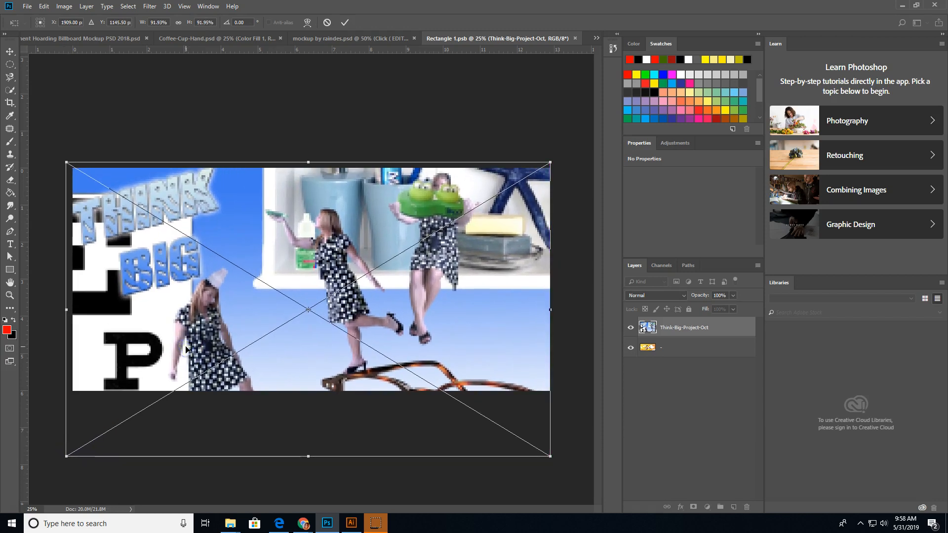
{"action": "left_click", "coordinate": [344, 22]}
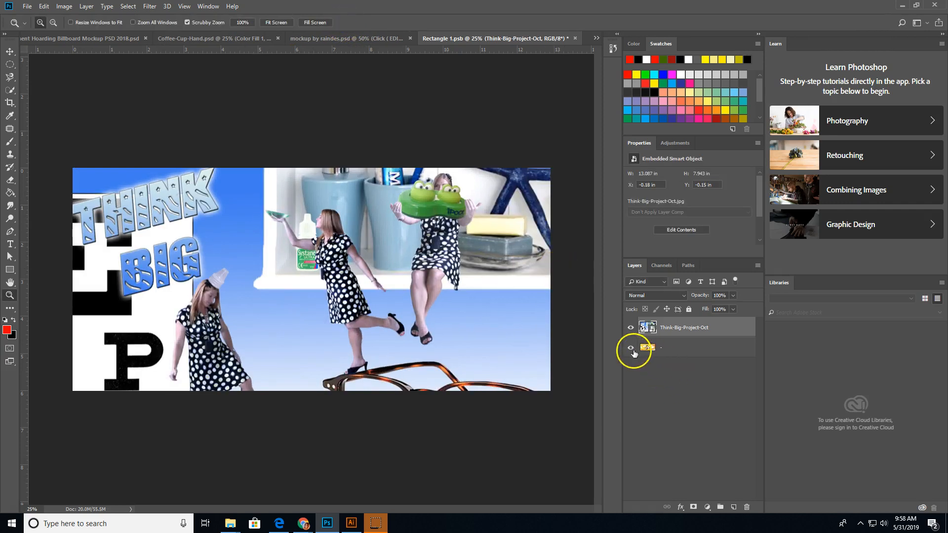
- Close Rectangle 1.psb with its changes saved, and show the Free Mockup Zone group in the billboard mockup
{"action": "left_click", "coordinate": [575, 39]}
{"action": "left_click", "coordinate": [428, 194]}
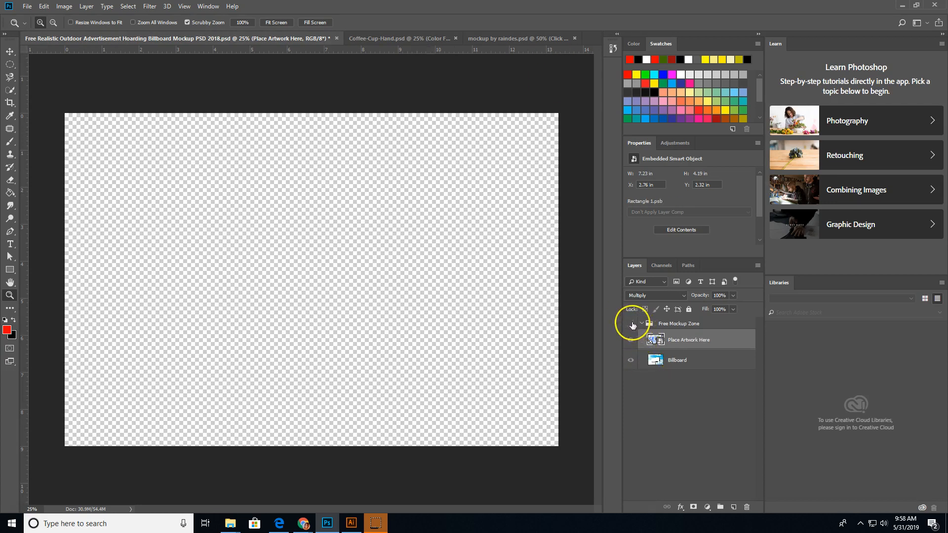
{"action": "left_click", "coordinate": [632, 324]}
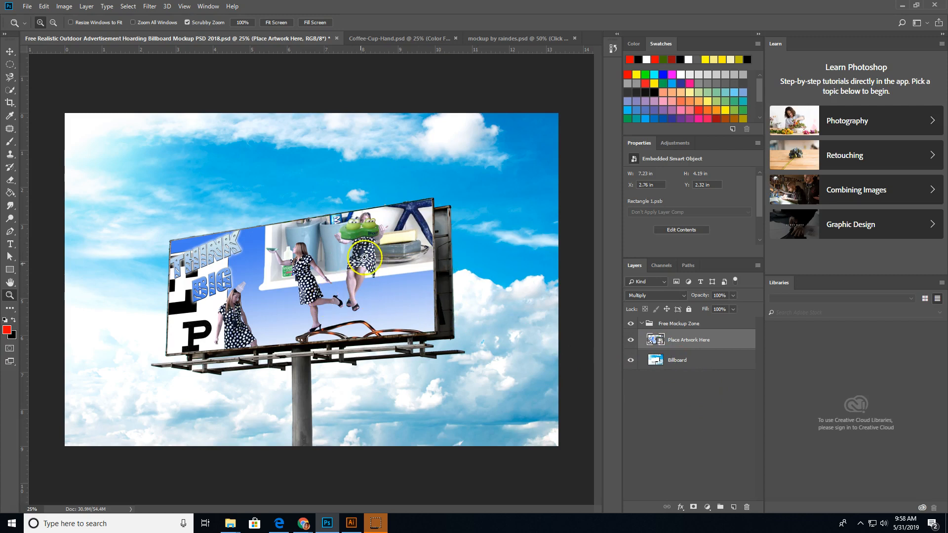
- Reopen the Place Artwork Here contents, check the artwork's pixel dimensions in Image Size, and close the file without resizing
{"action": "double_click", "coordinate": [660, 342]}
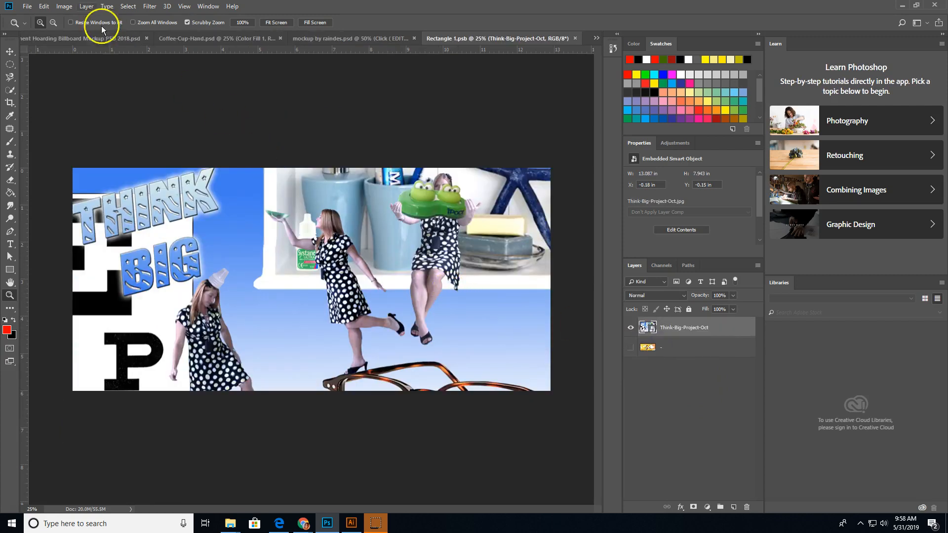
{"action": "left_click", "coordinate": [64, 7]}
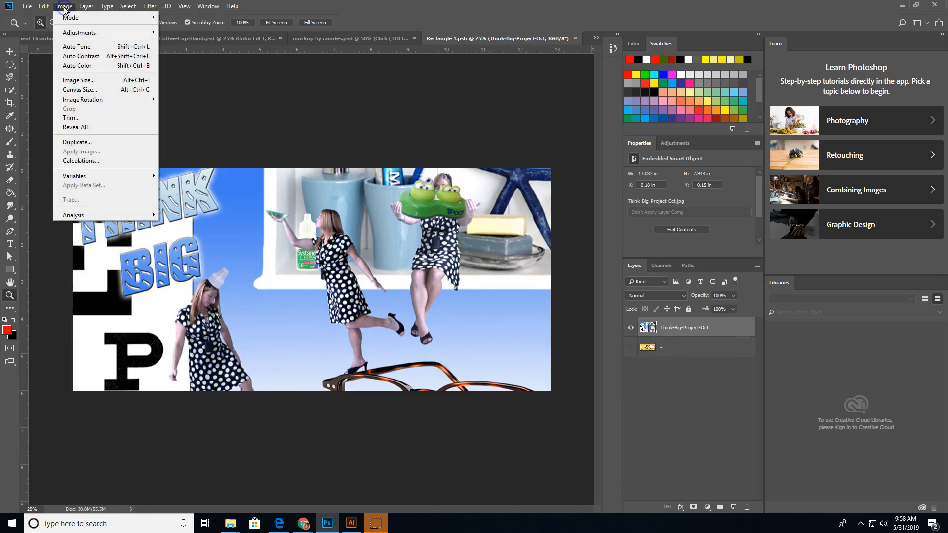
{"action": "left_click", "coordinate": [79, 81]}
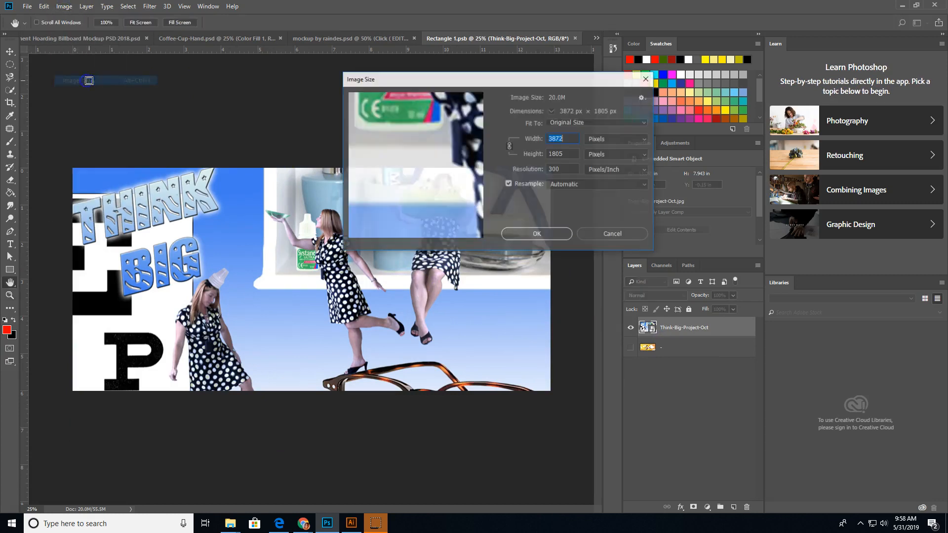
{"action": "left_click", "coordinate": [568, 140]}
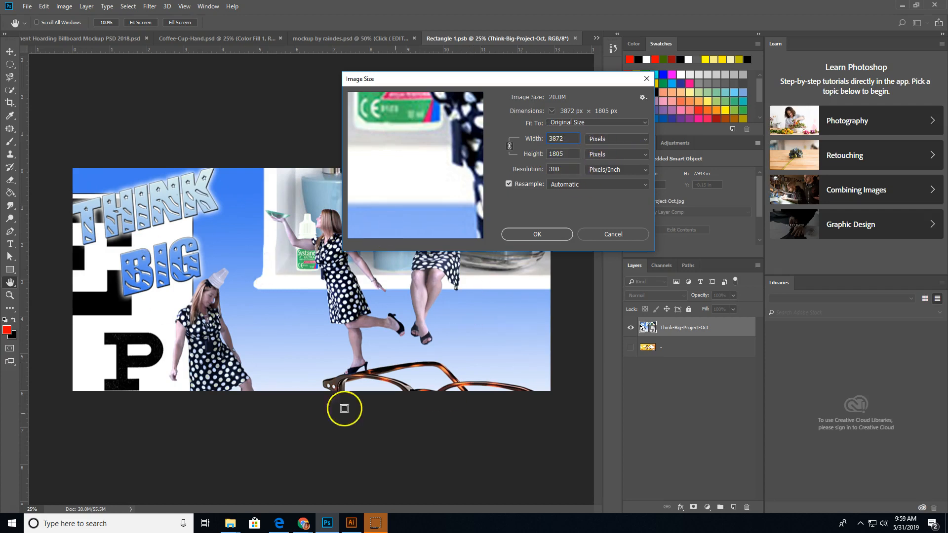
{"action": "left_click", "coordinate": [612, 233]}
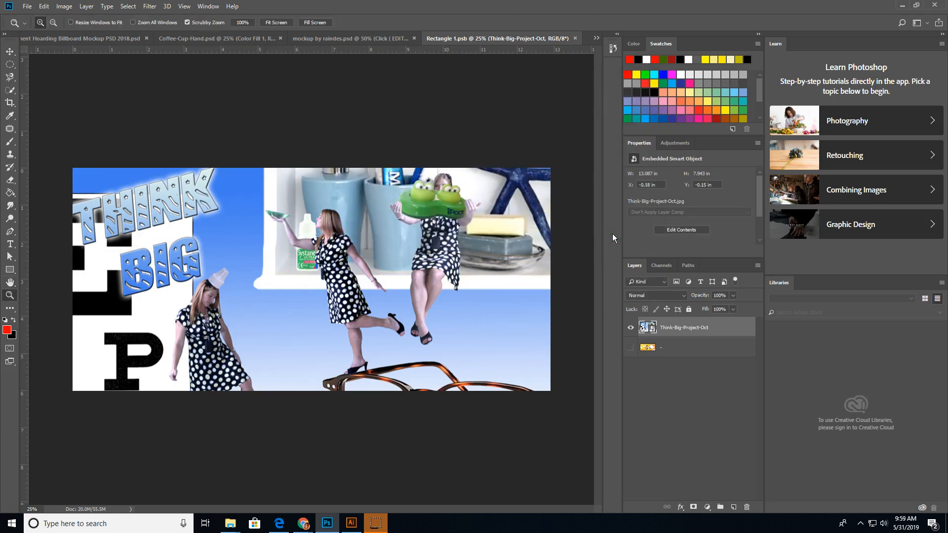
{"action": "left_click", "coordinate": [577, 39]}
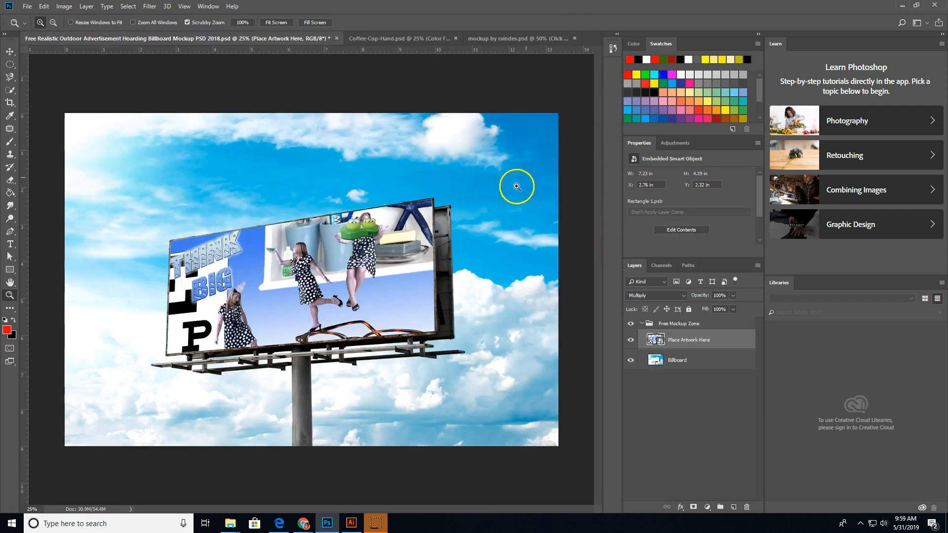